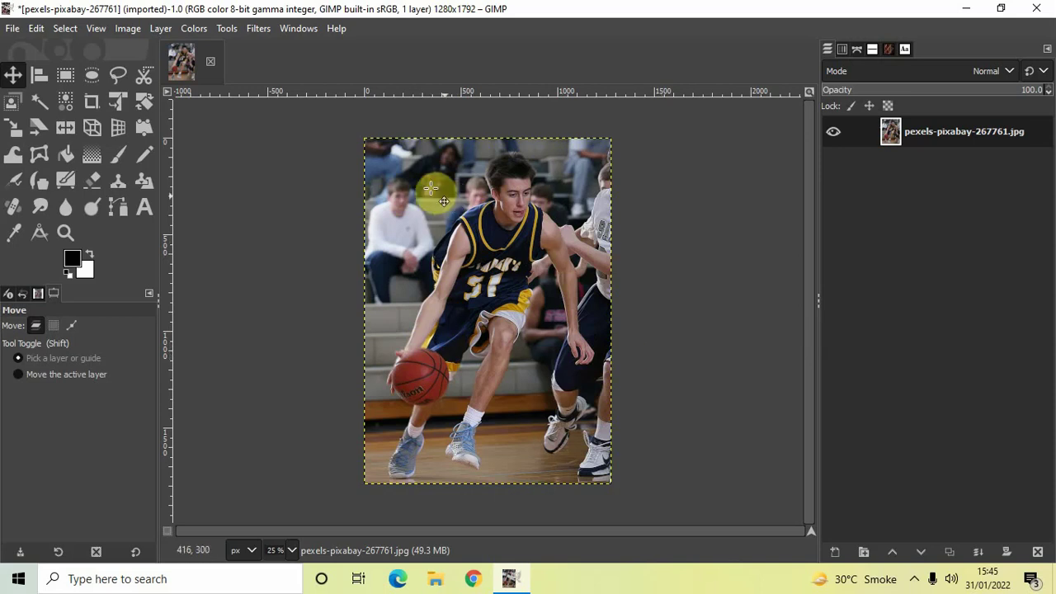
With the Paths tool, trace anchors from the basketball up the player's arm.
left_click(222, 30)
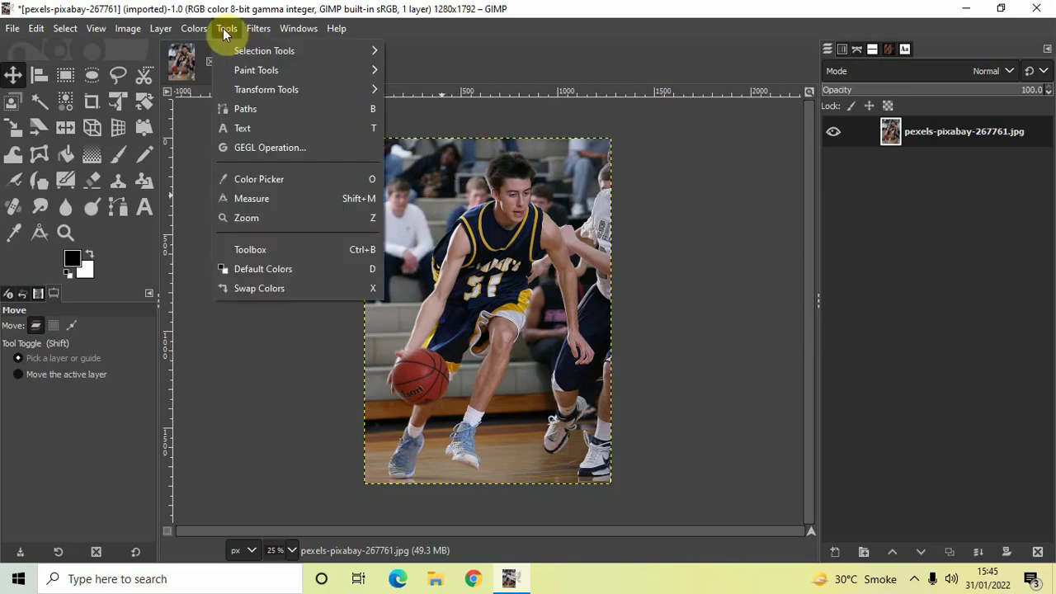
left_click(247, 107)
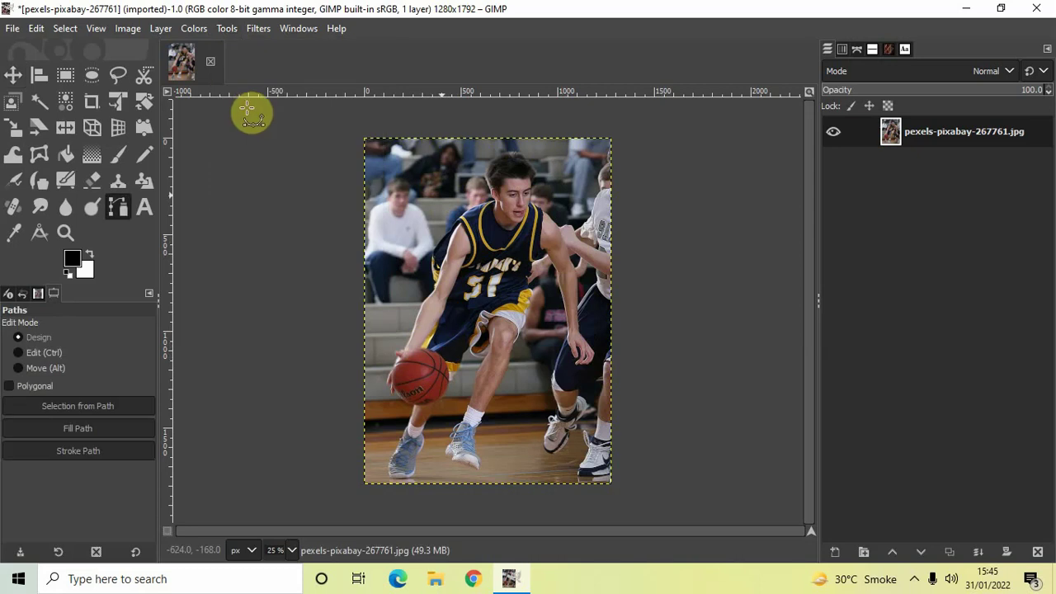
left_click(396, 353)
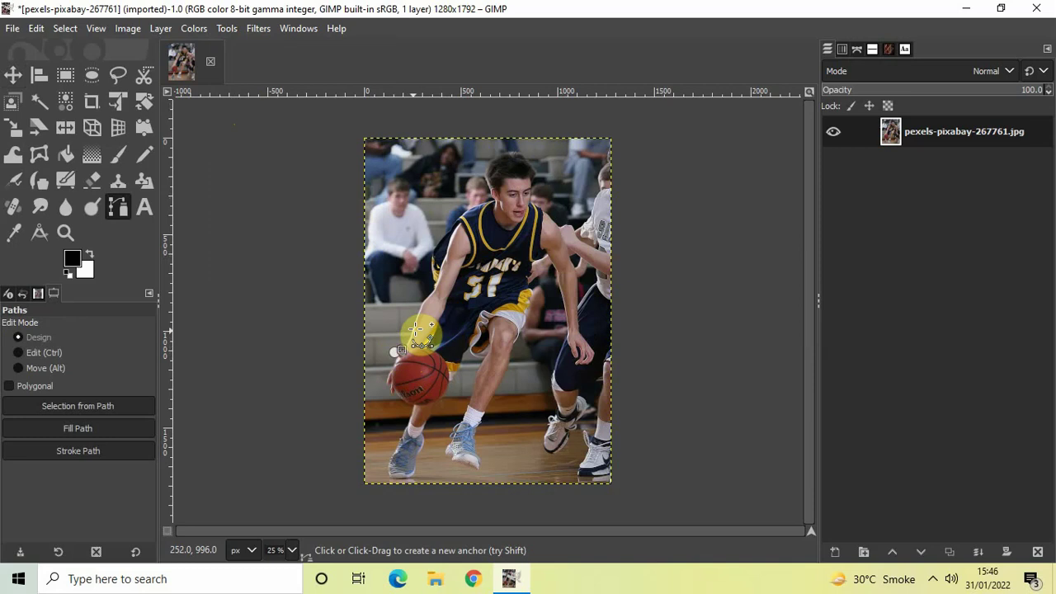
left_click(415, 326)
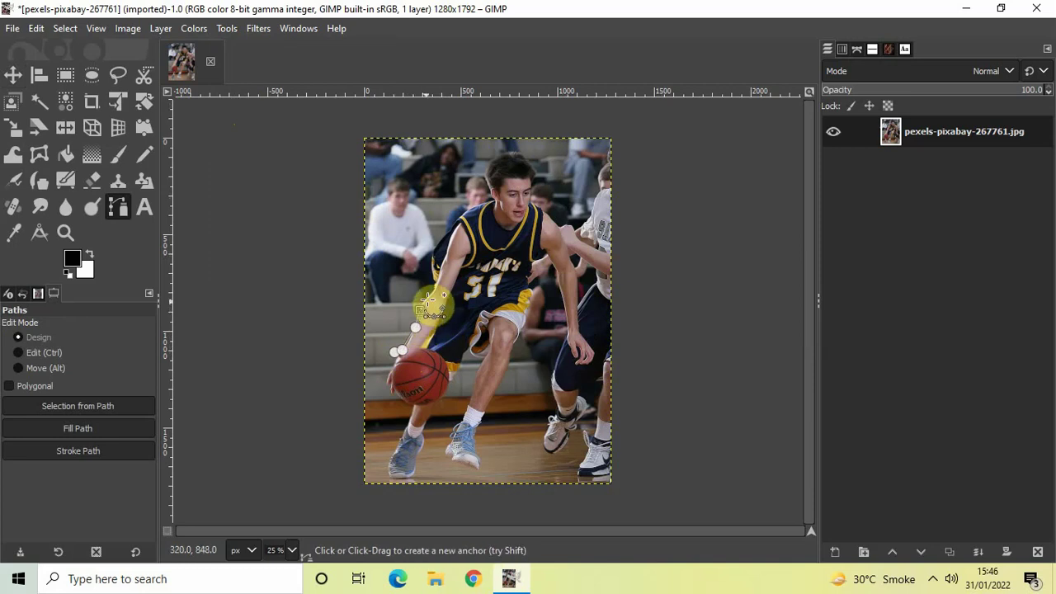
left_click(420, 310)
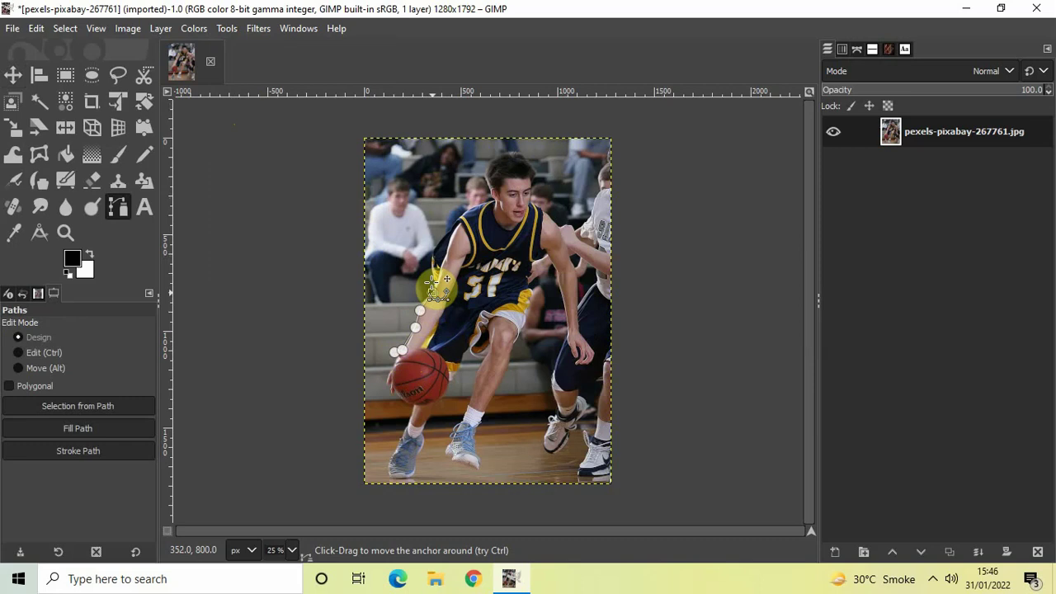
left_click(433, 292)
left_click(431, 256)
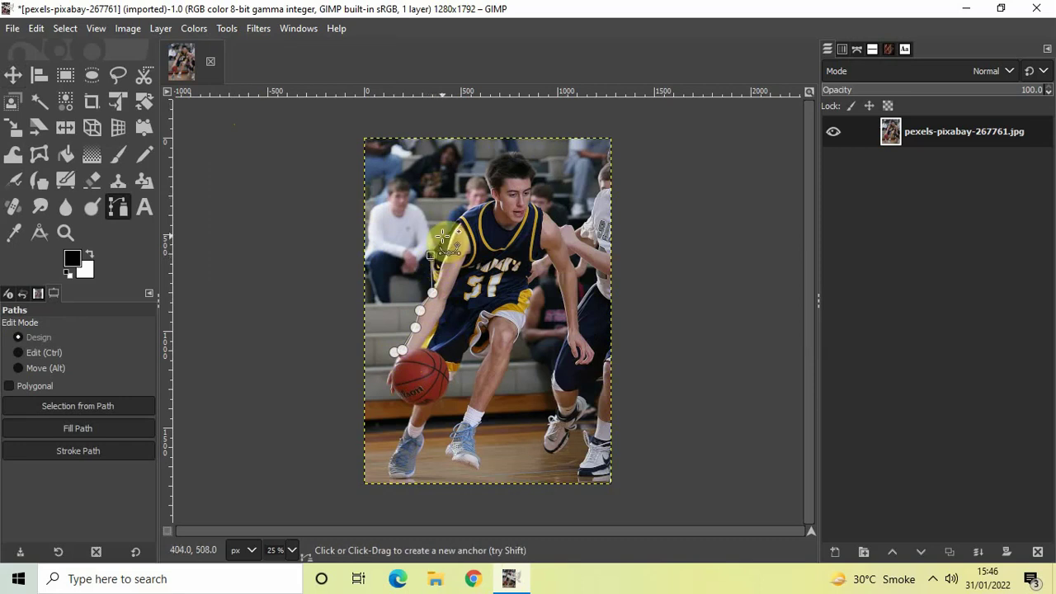
Continue the path along the shoulder toward the neck, curving the shoulder segment.
left_click(442, 237)
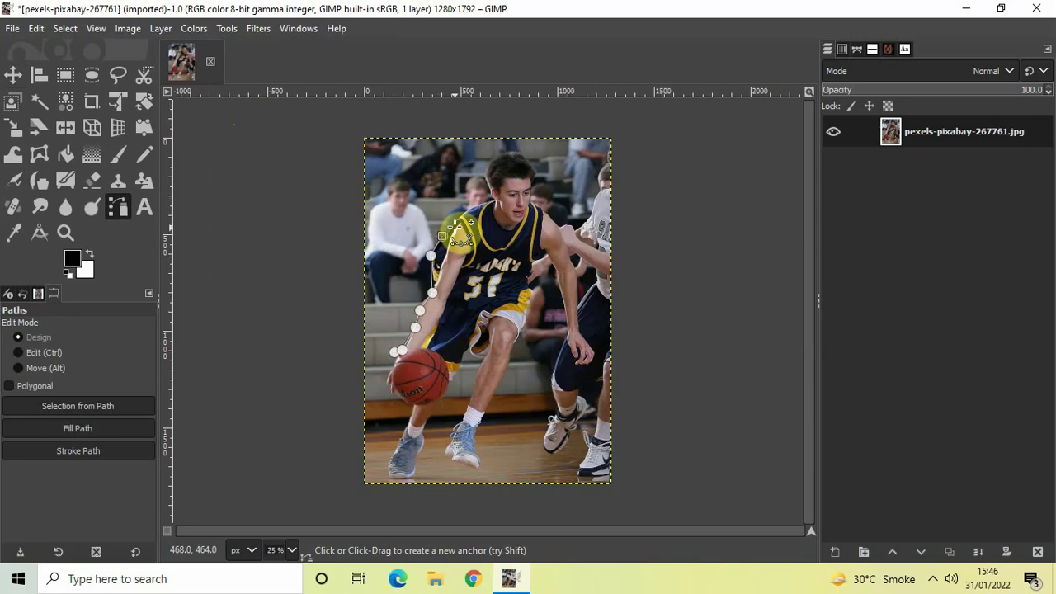
left_click(458, 222)
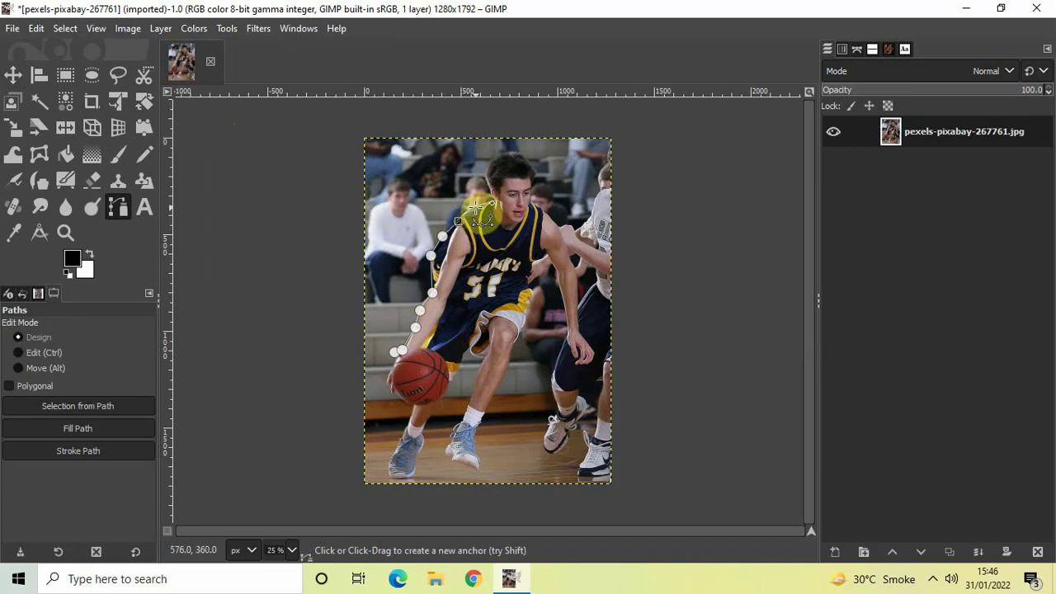
left_click(477, 207)
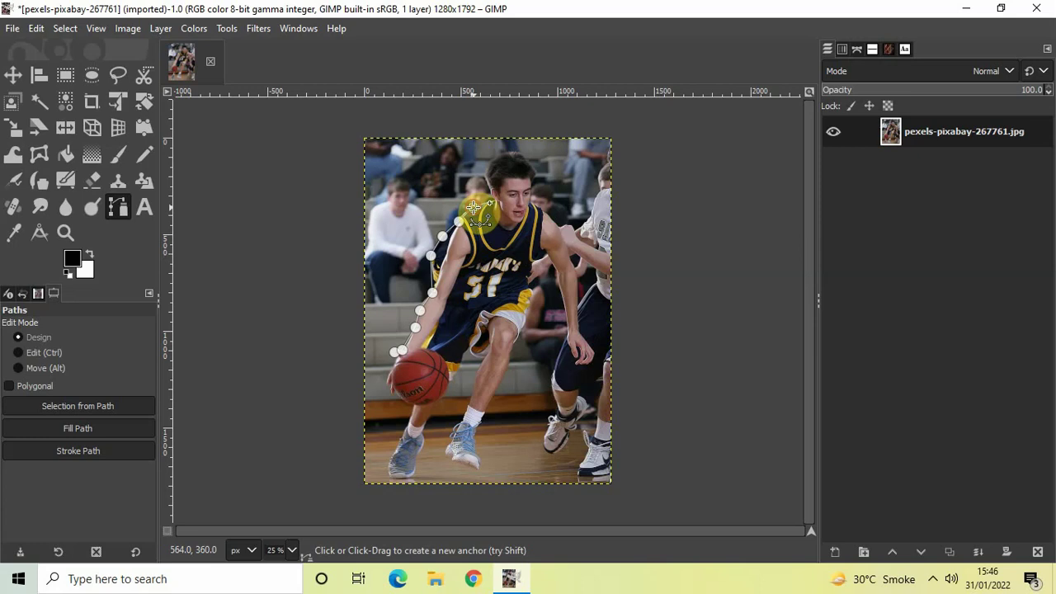
left_click_drag(482, 208, 493, 200)
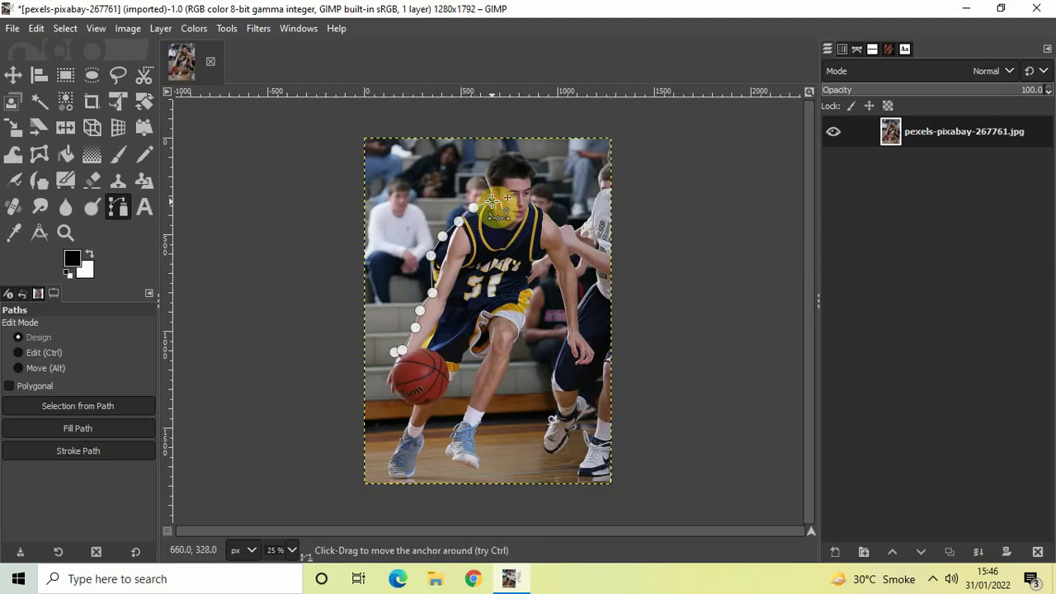
left_click(493, 200)
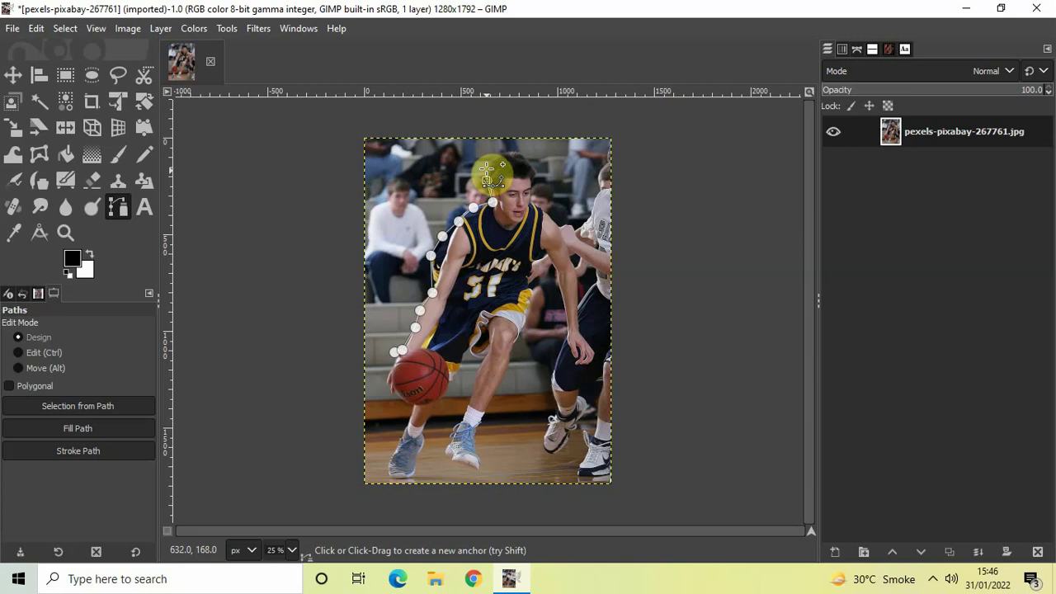
Trace the path over the top of the head and down beside the face.
left_click(487, 168)
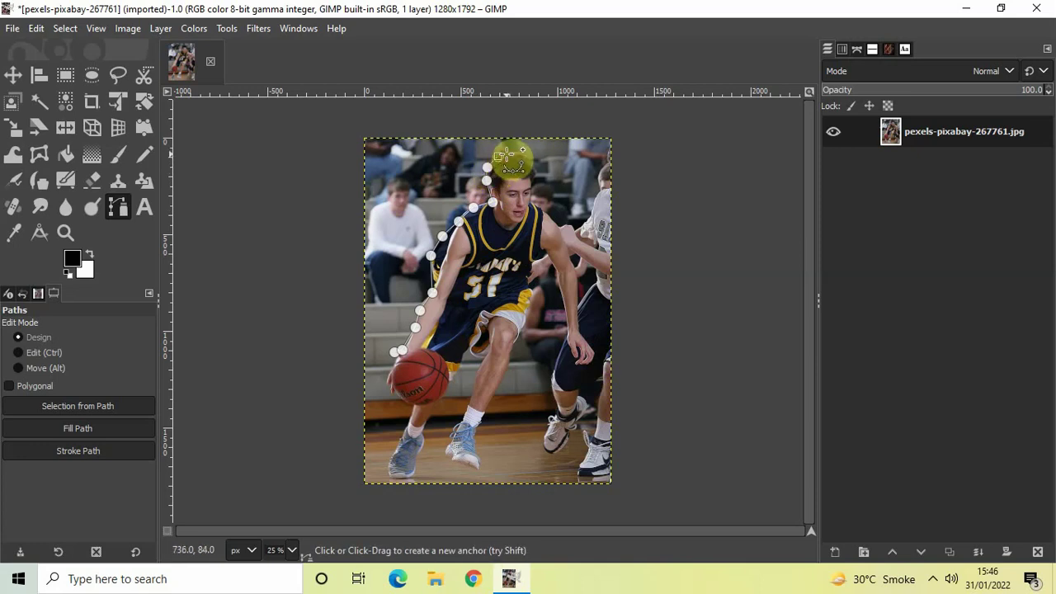
left_click(509, 152)
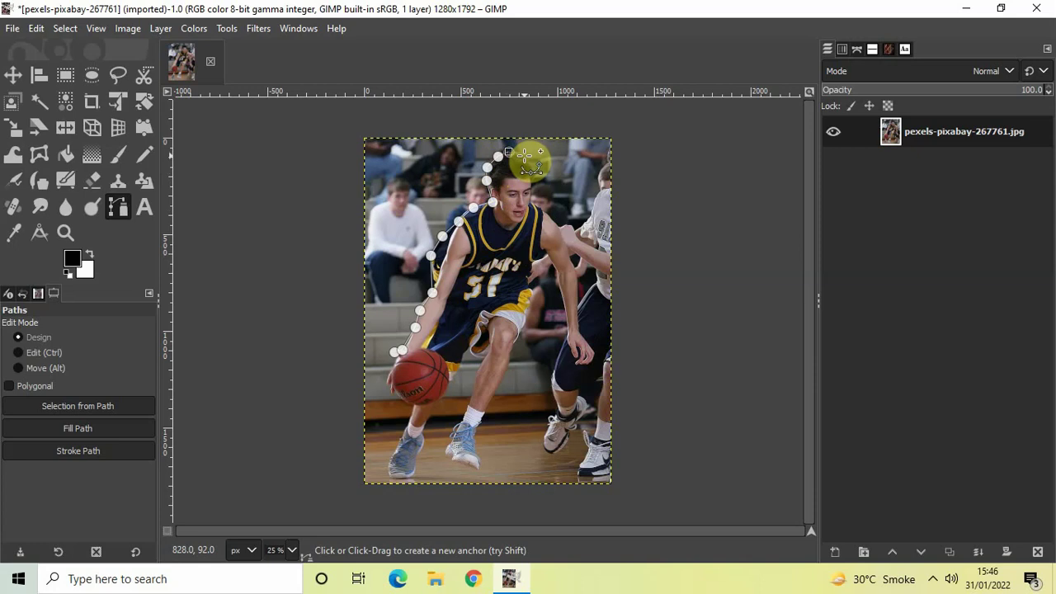
left_click(523, 155)
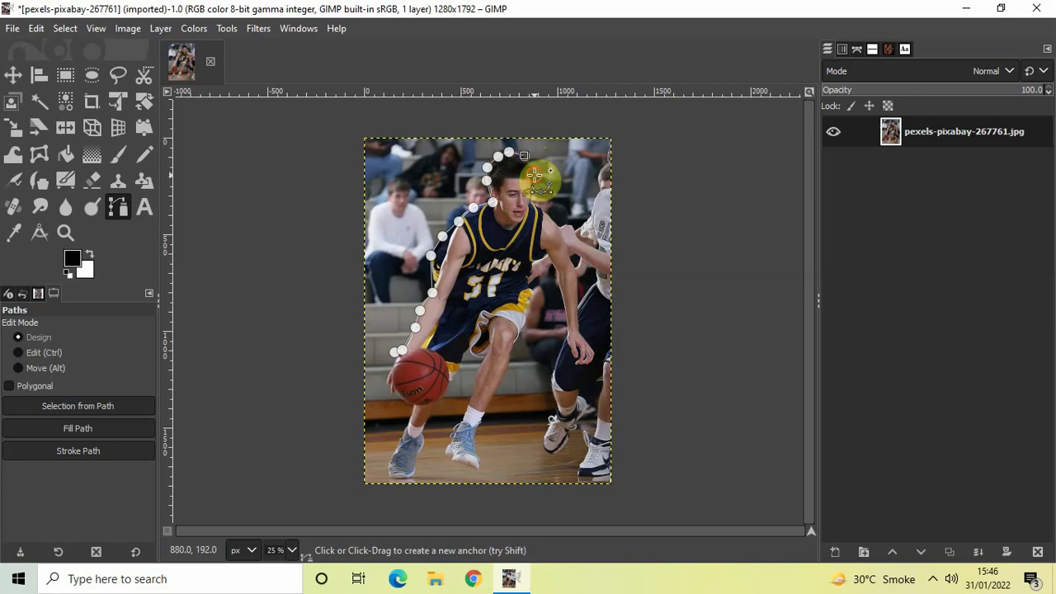
left_click(534, 174)
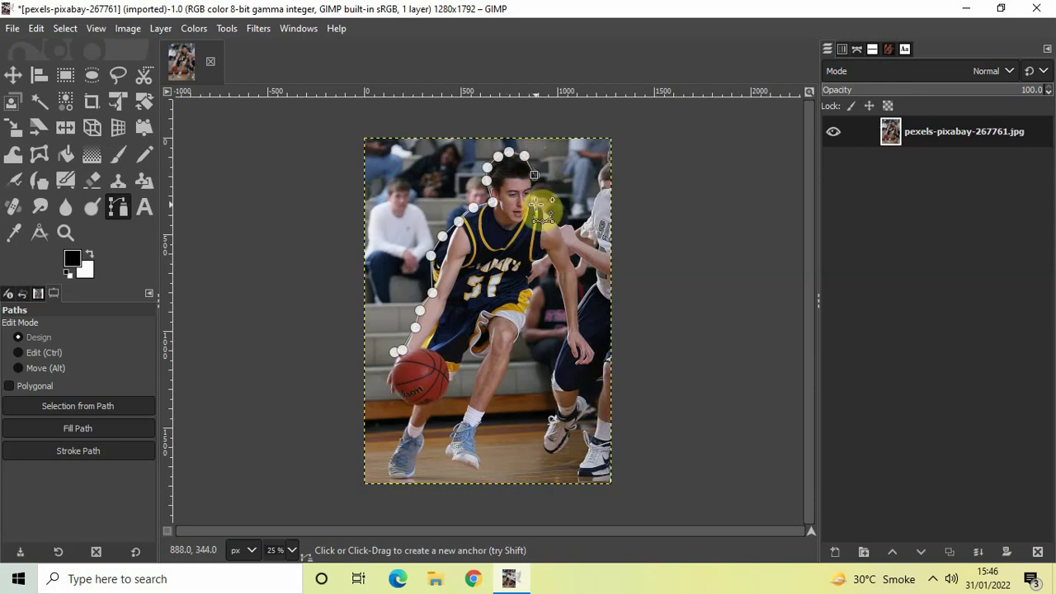
key("ctrl+z")
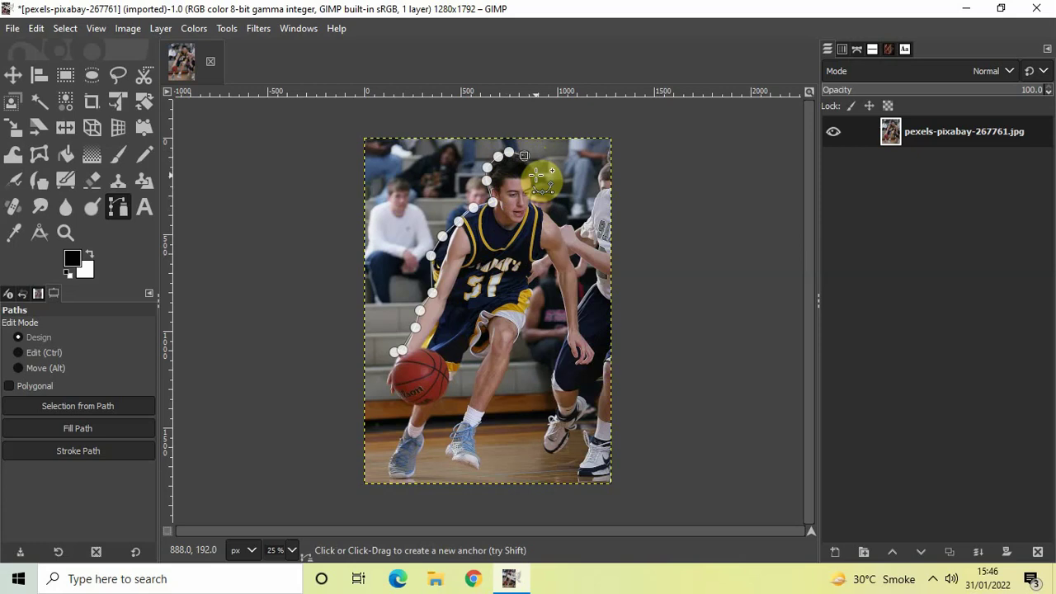
left_click_drag(536, 169, 533, 182)
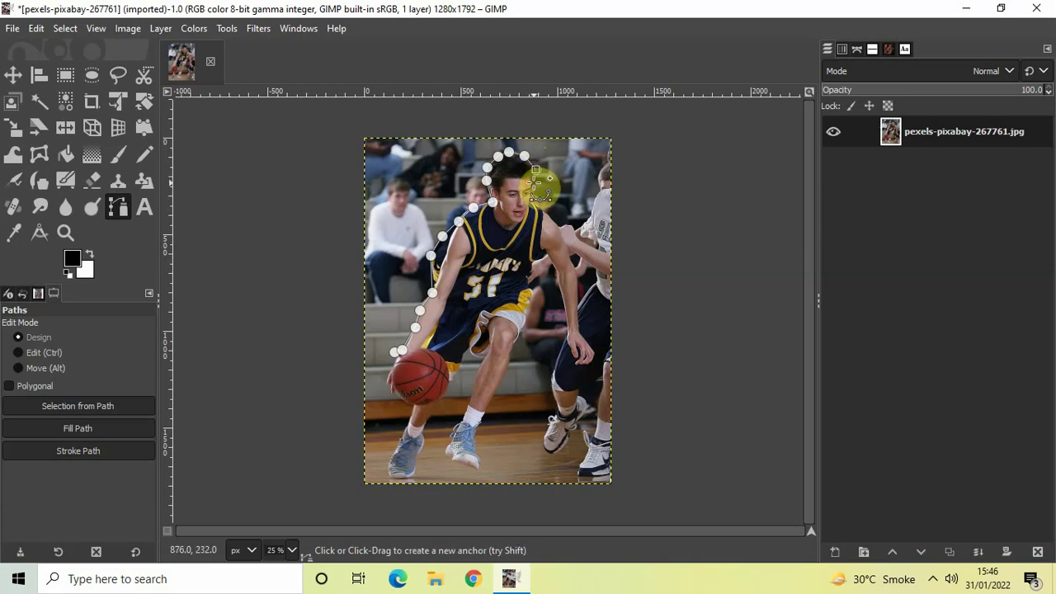
Extend the path past the chin, down the right shoulder and arm, and around the right hand.
left_click(532, 200)
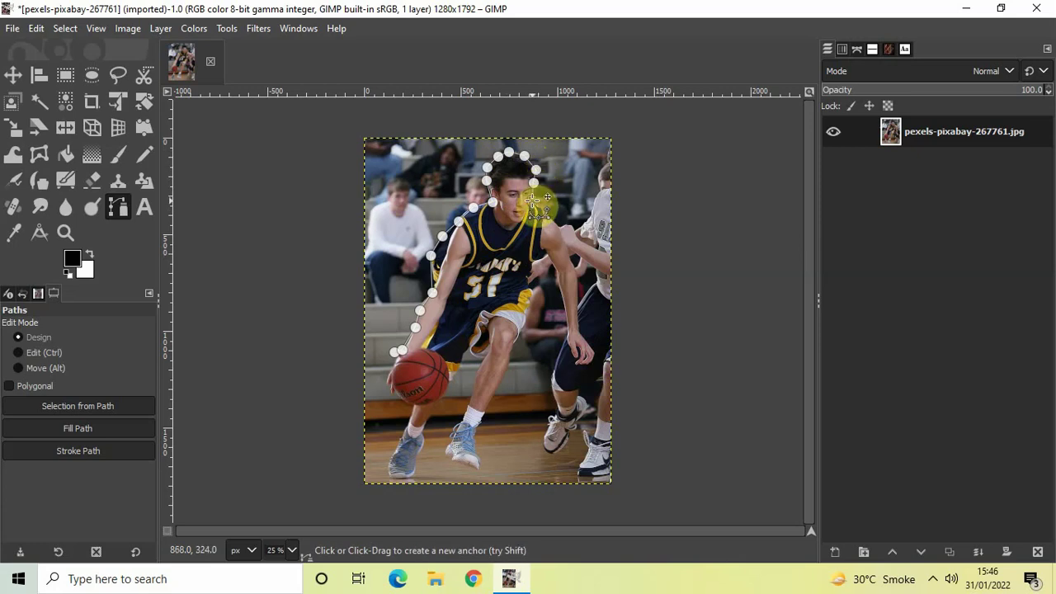
left_click(546, 212)
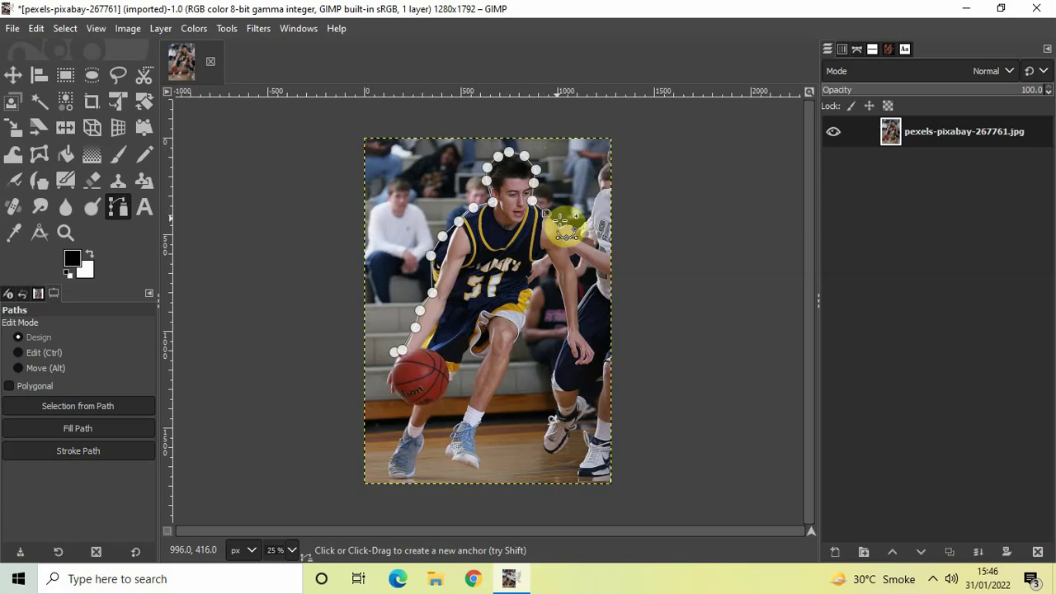
left_click(562, 228)
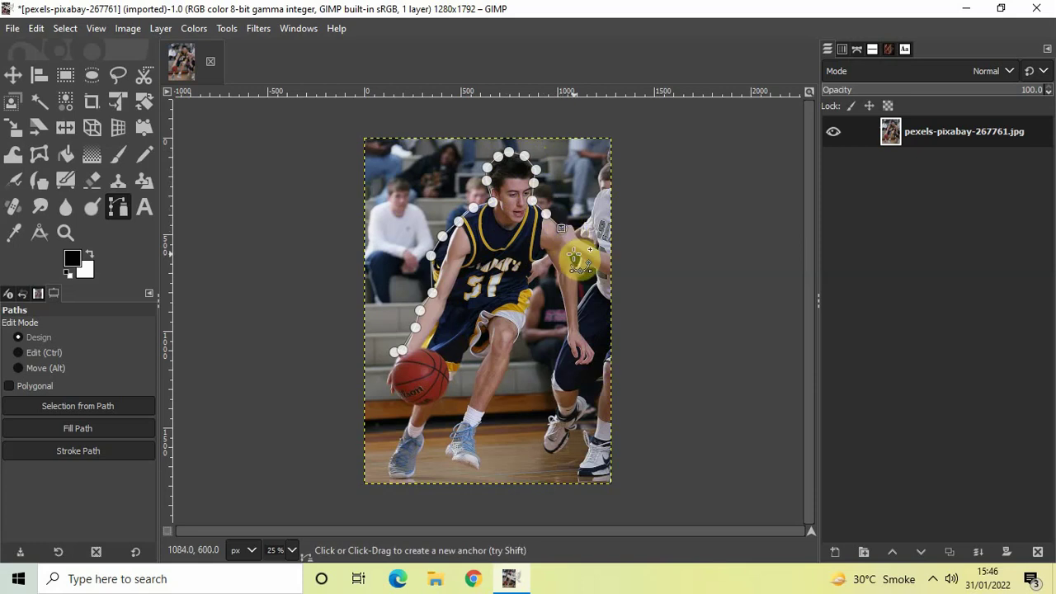
left_click(570, 254)
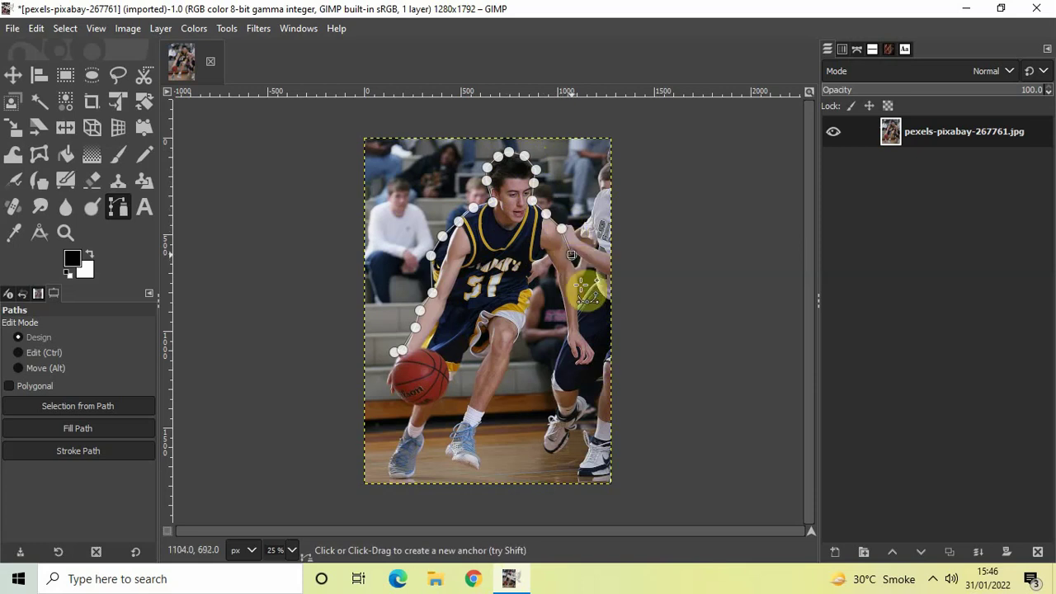
left_click(578, 278)
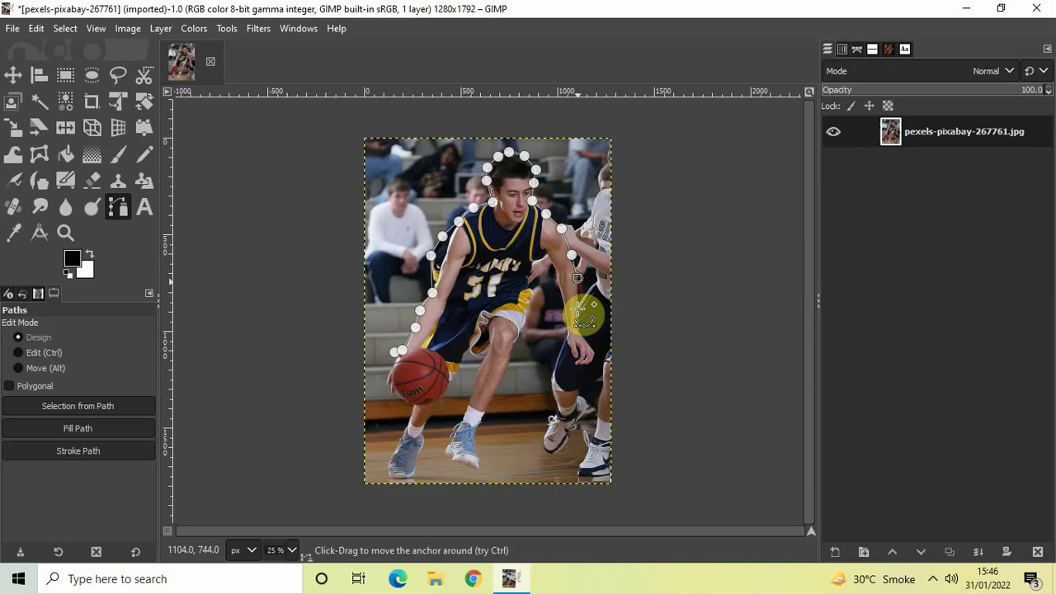
left_click(580, 334)
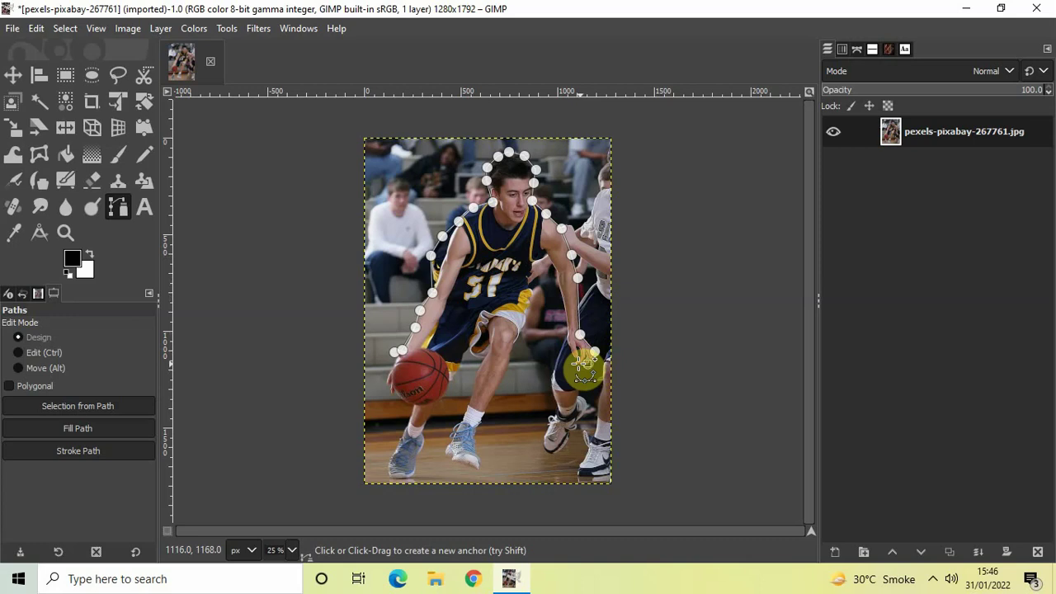
left_click(575, 363)
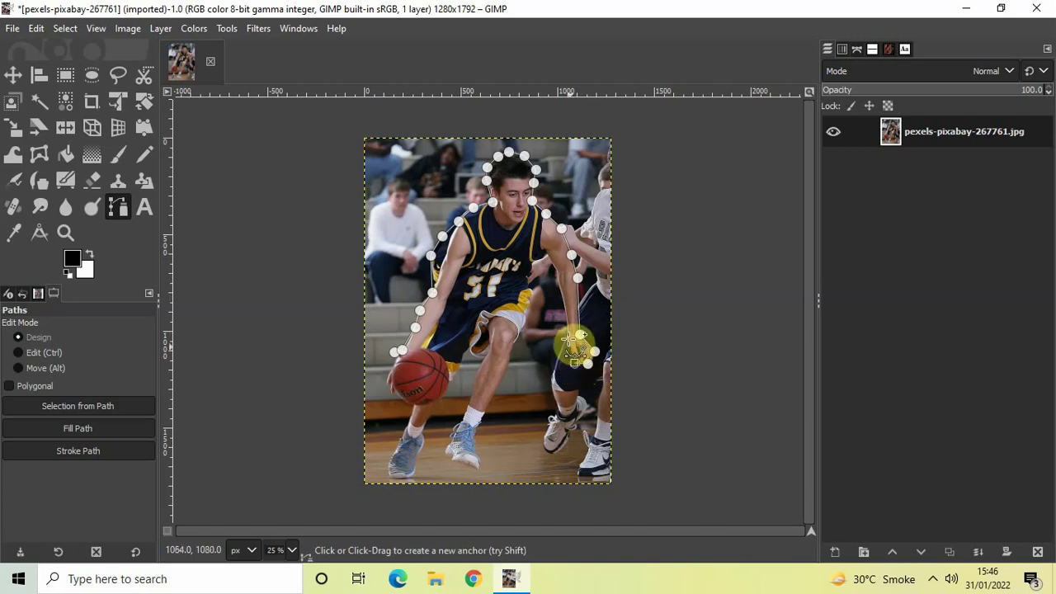
left_click(568, 337)
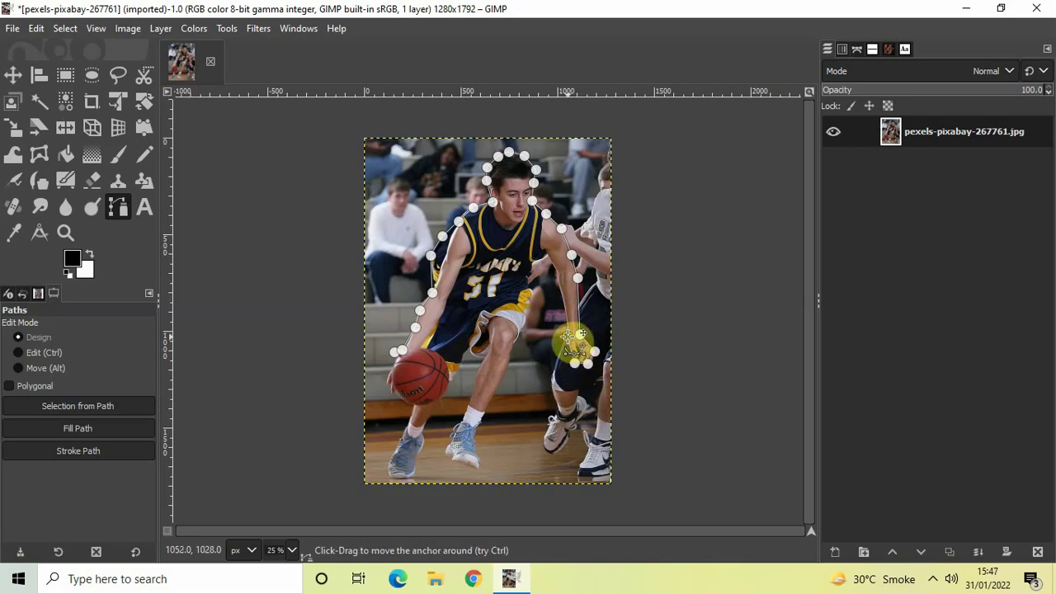
left_click(556, 273)
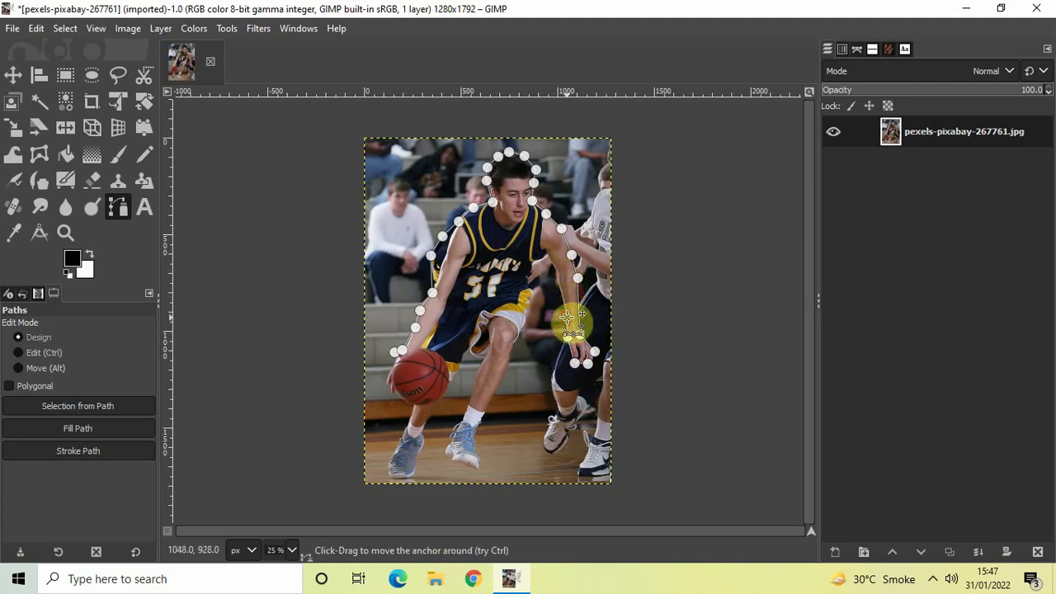
left_click(568, 317)
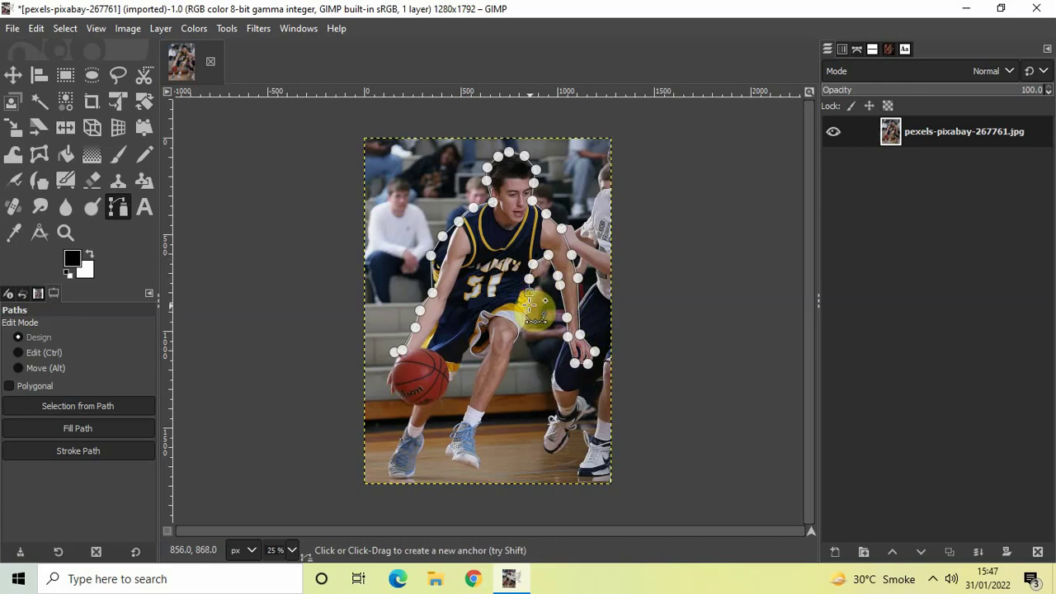
Run the path down along the shorts and shin toward the sneaker.
left_click(529, 304)
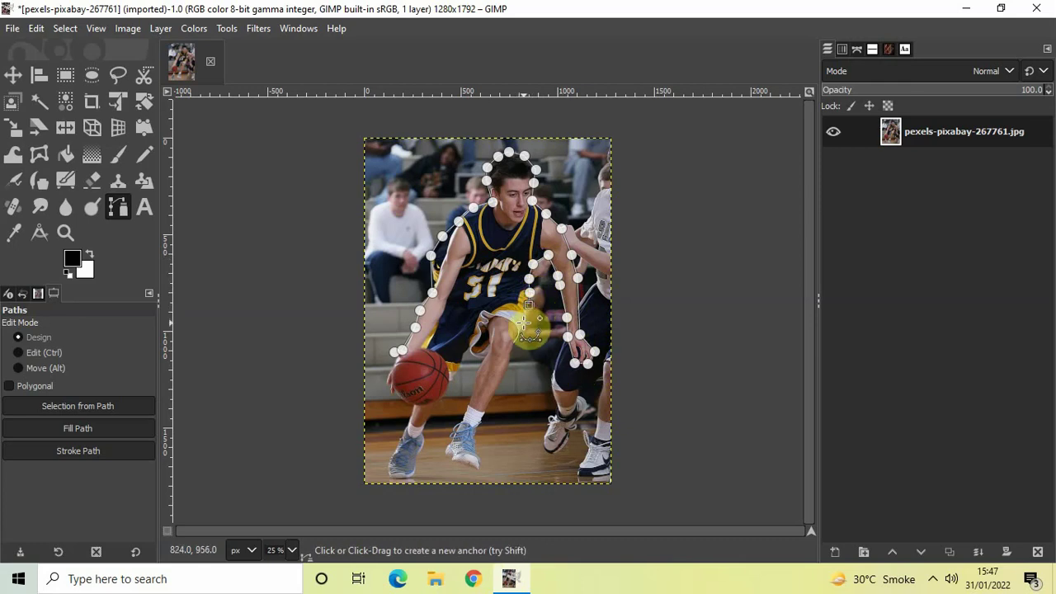
left_click(525, 323)
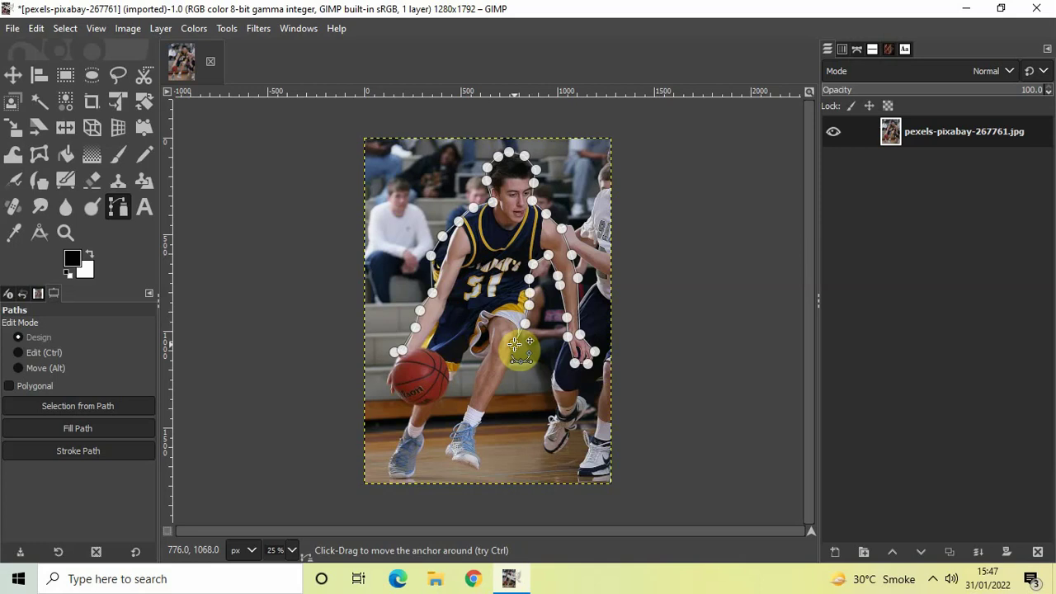
left_click(507, 370)
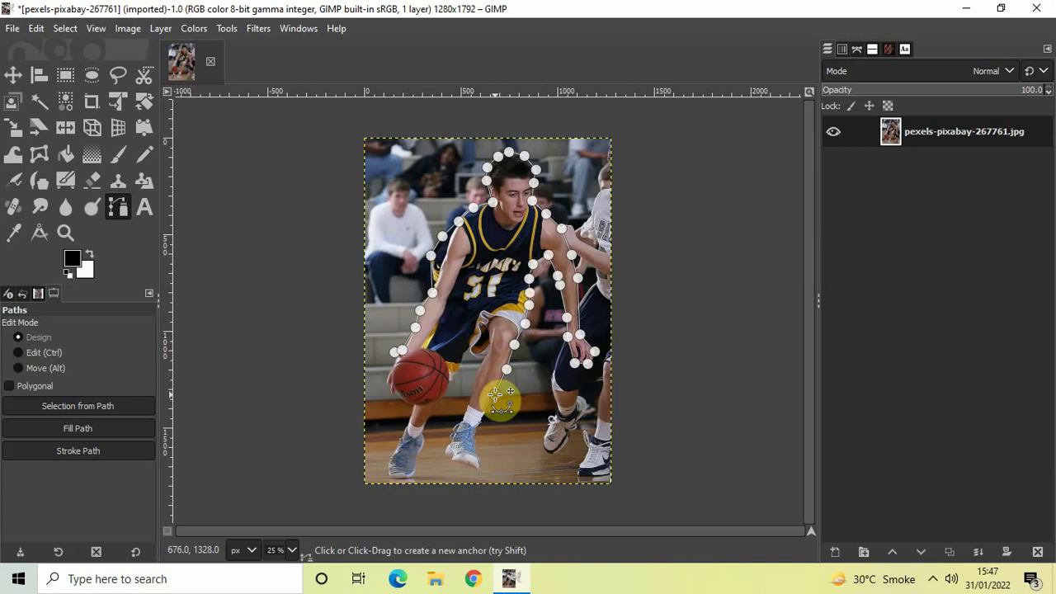
left_click(495, 394)
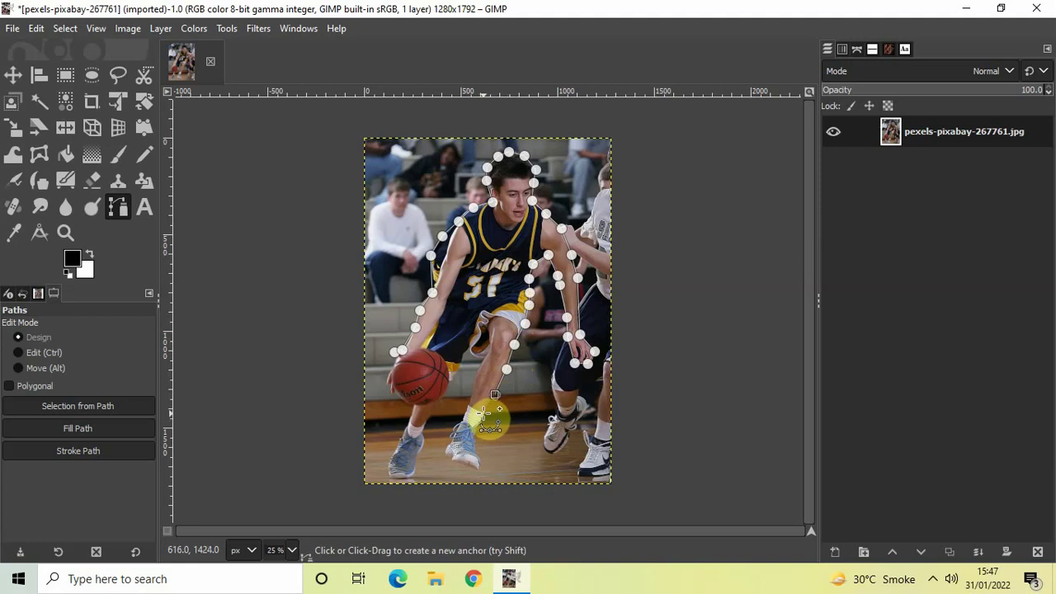
left_click(483, 412)
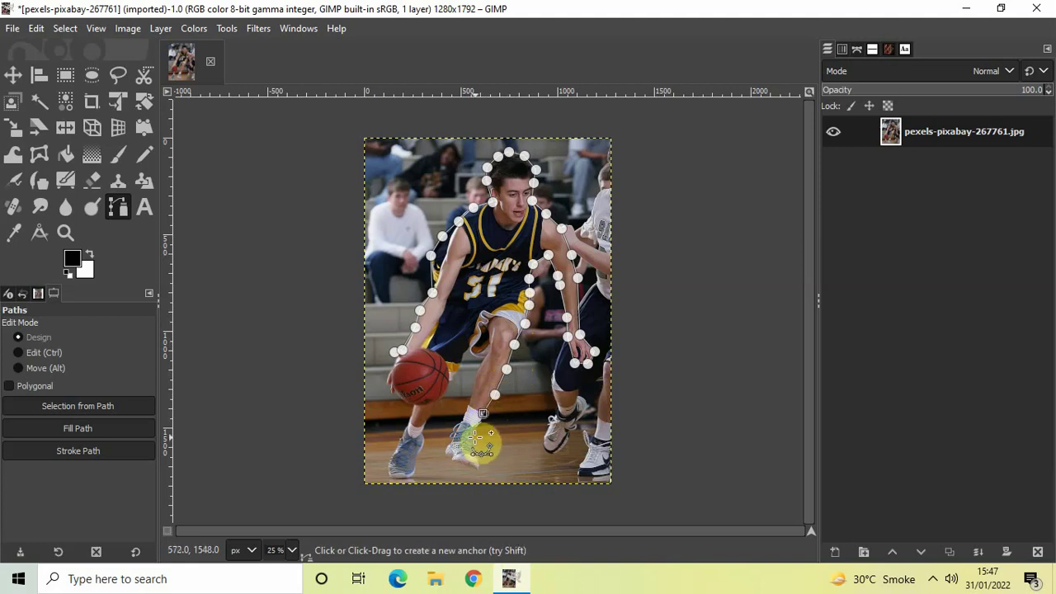
left_click(474, 436)
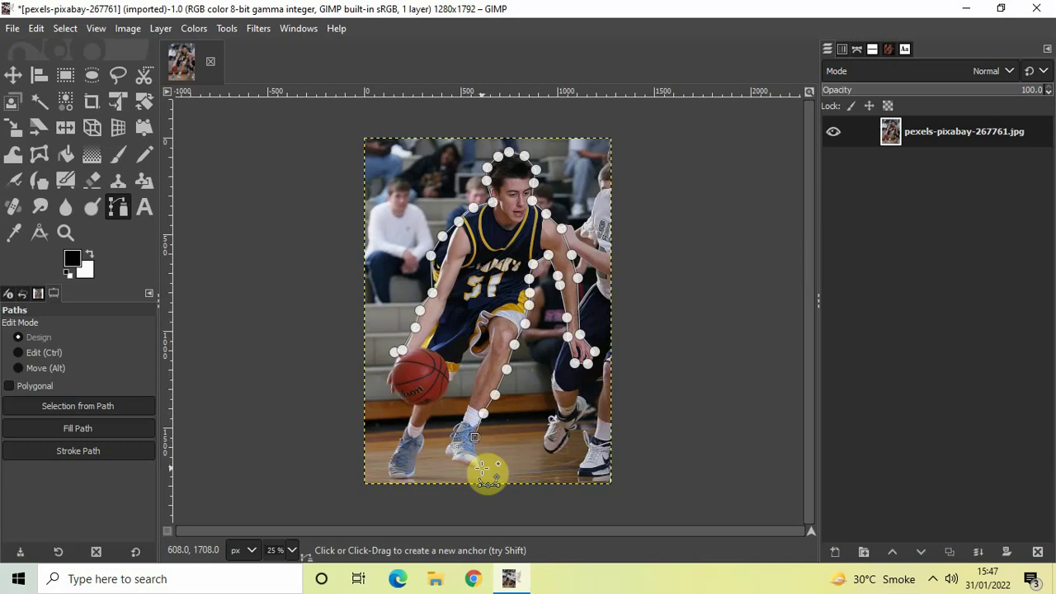
Wrap the path around the blue sneaker's sole and back up, curving it to hug the foot.
left_click(480, 461)
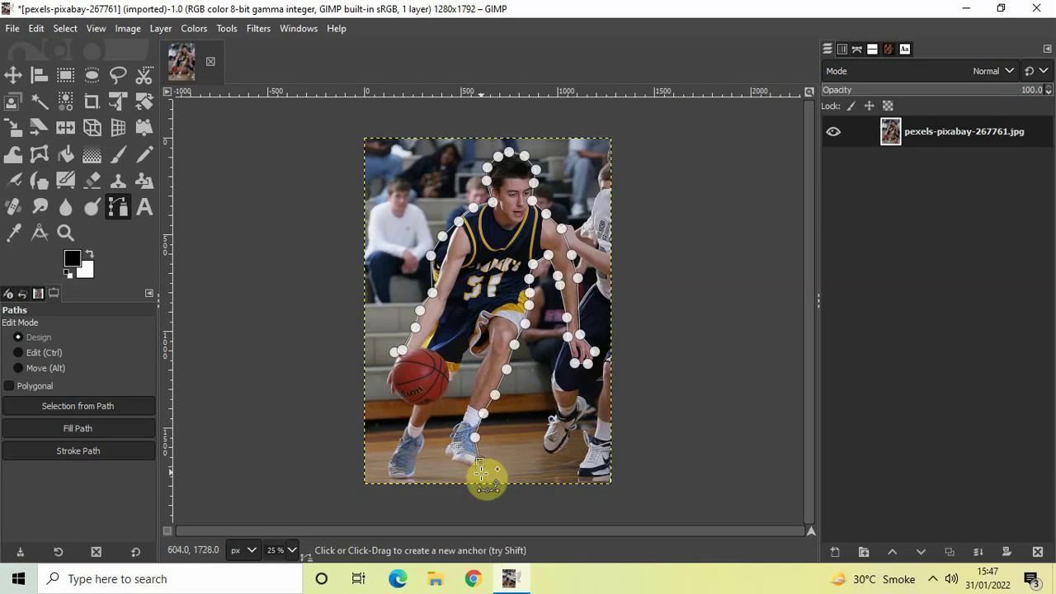
left_click(481, 471)
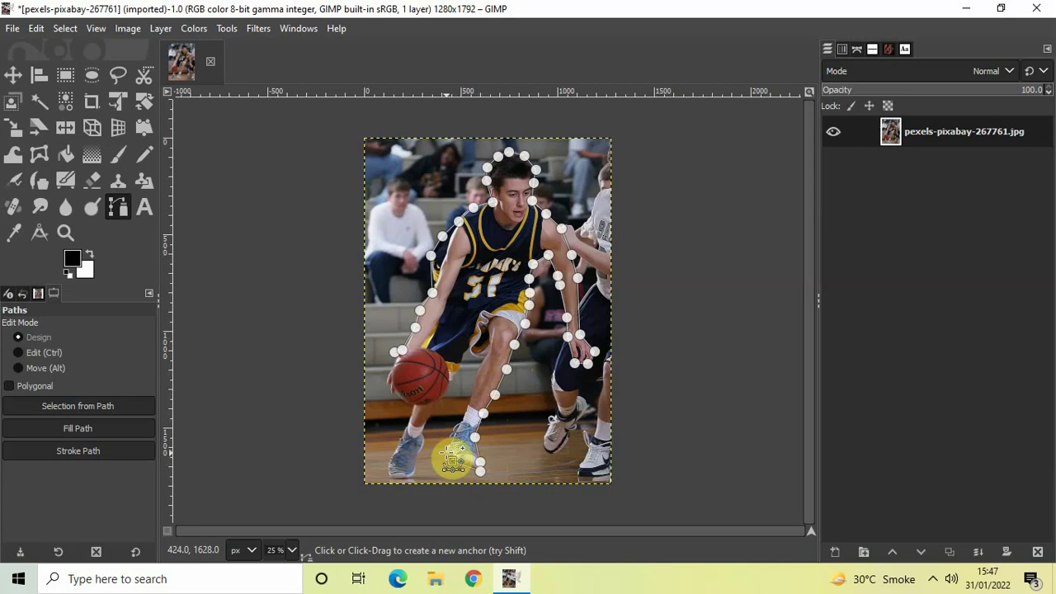
left_click(451, 460)
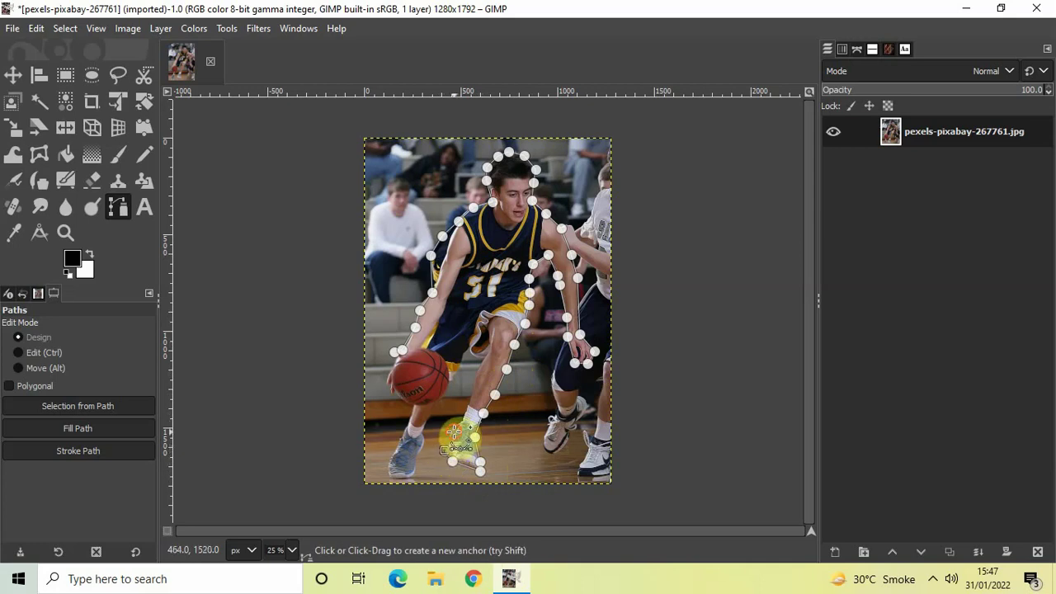
left_click(454, 432)
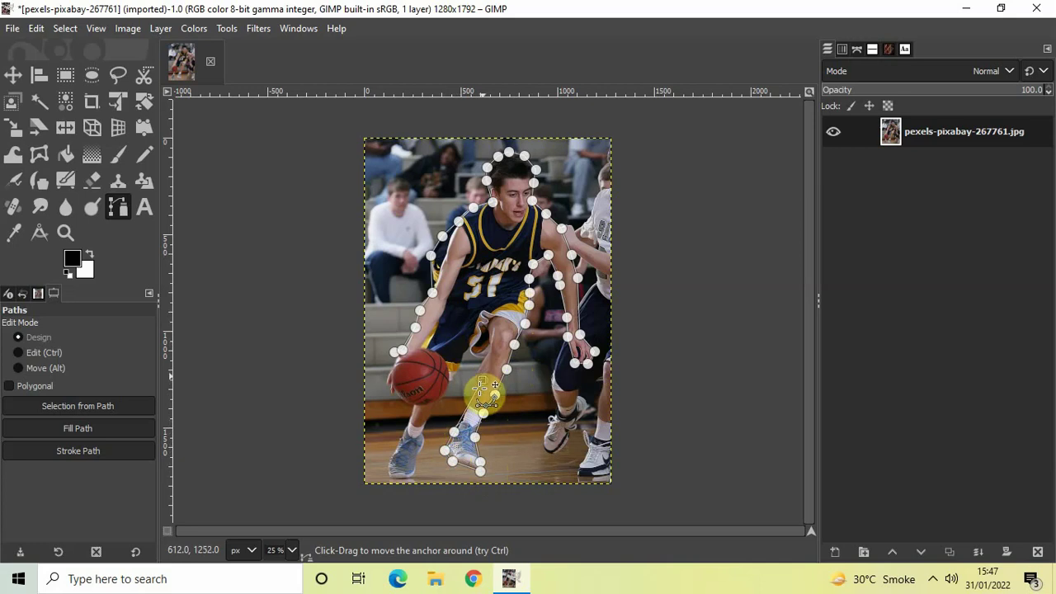
left_click(495, 395)
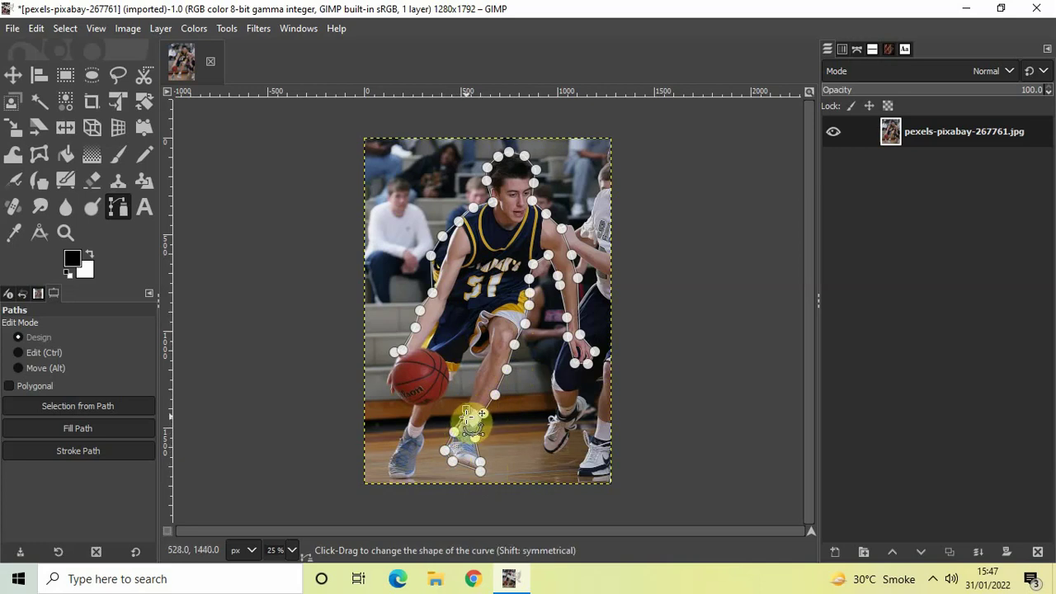
left_click_drag(464, 419, 488, 366)
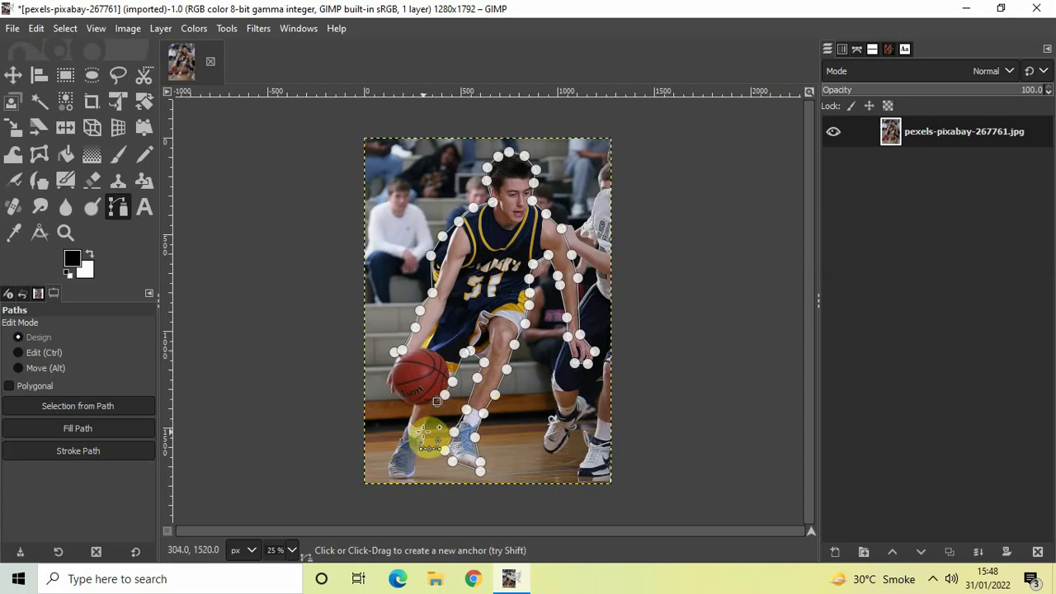
Add anchors around the other leg and shoe, ending at the point beside the basketball.
left_click(422, 430)
left_click(425, 446)
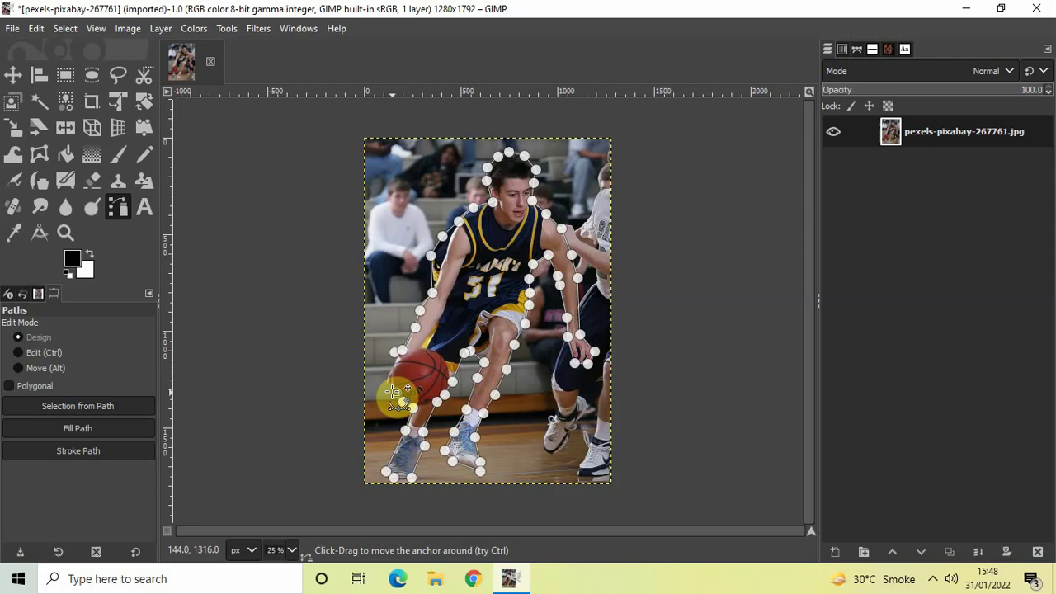
left_click(395, 378)
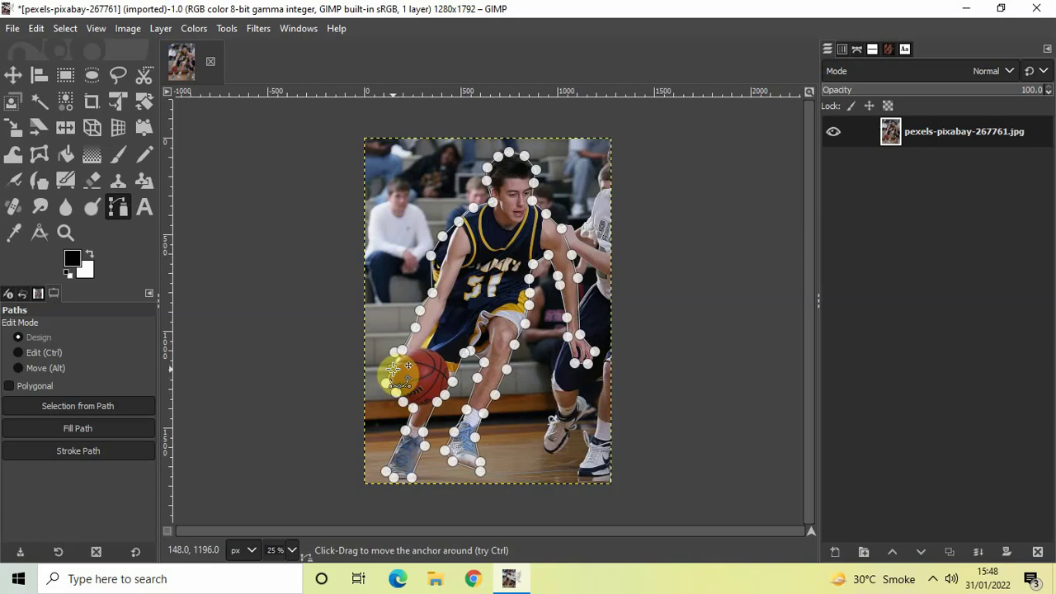
Bend the last path segment around the basketball and convert the closed path to a selection.
key("ctrl")
left_click_drag(393, 369, 395, 352)
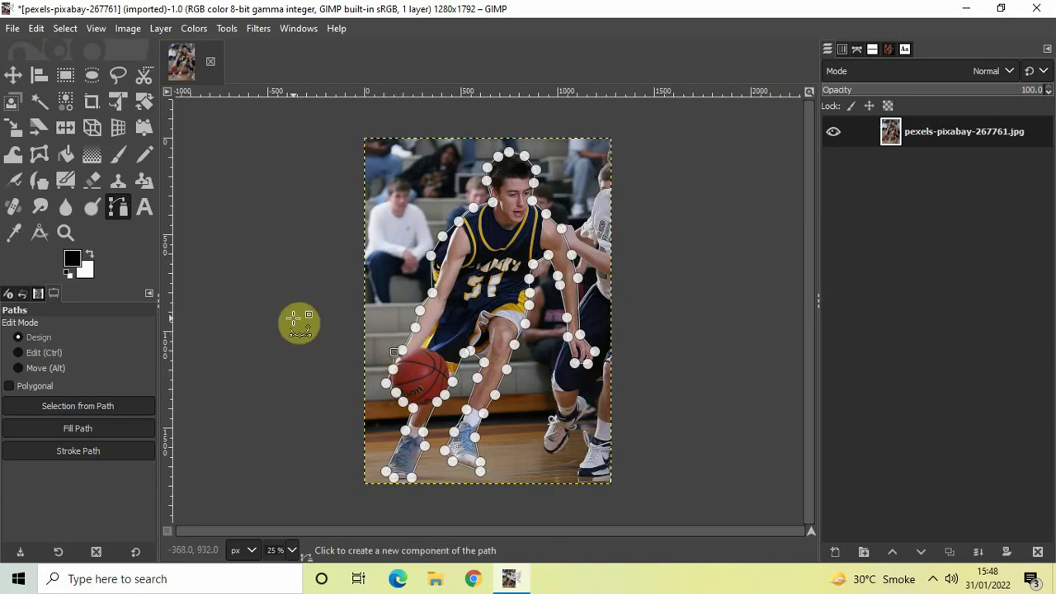
key("Return")
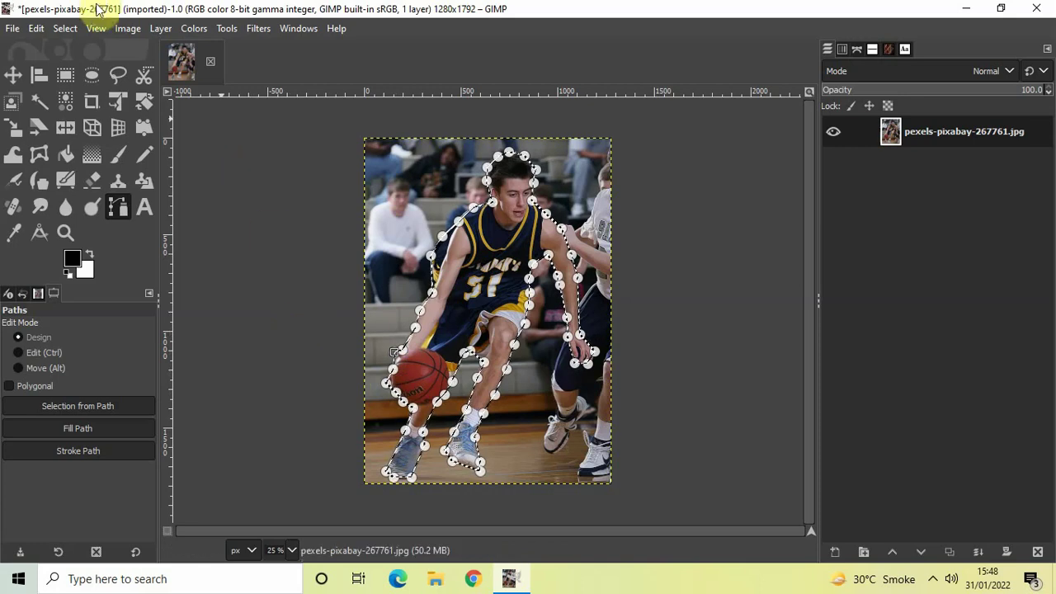
Invert the selection to cover the background and bring up the Filters > Blur submenu.
left_click(64, 30)
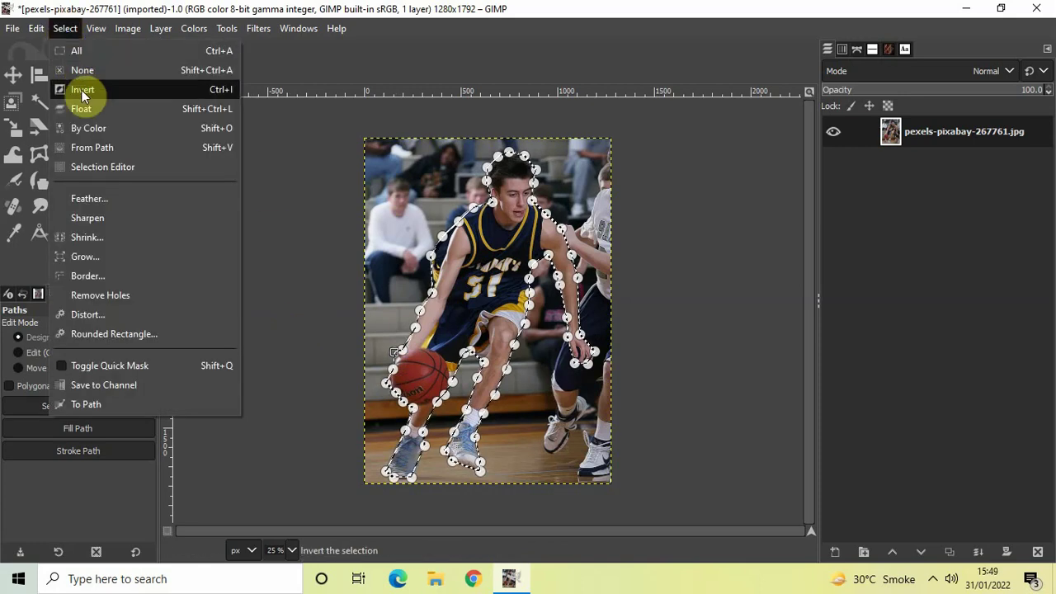
left_click(81, 89)
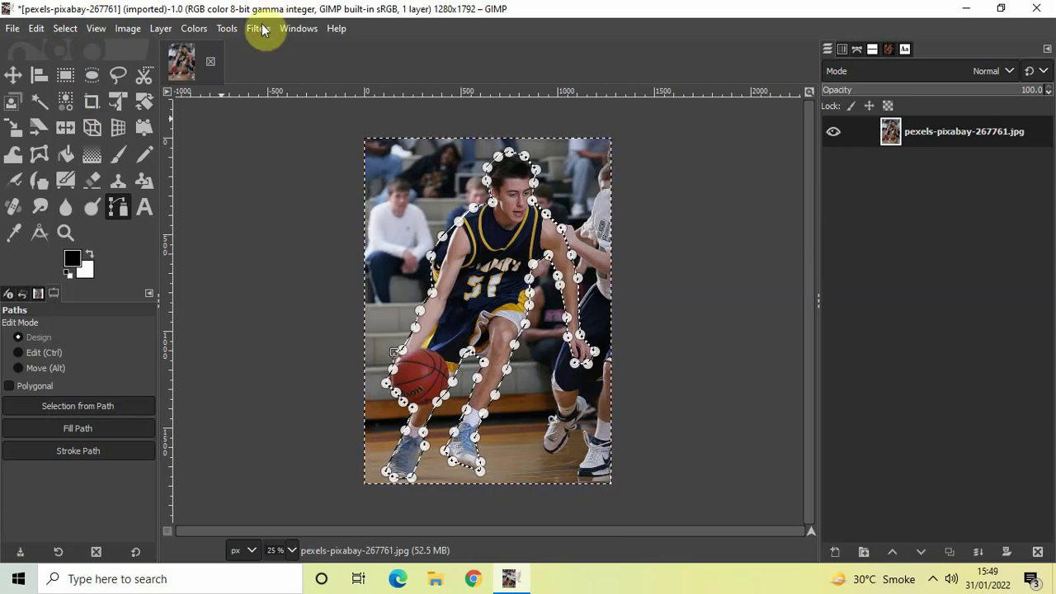
left_click(260, 29)
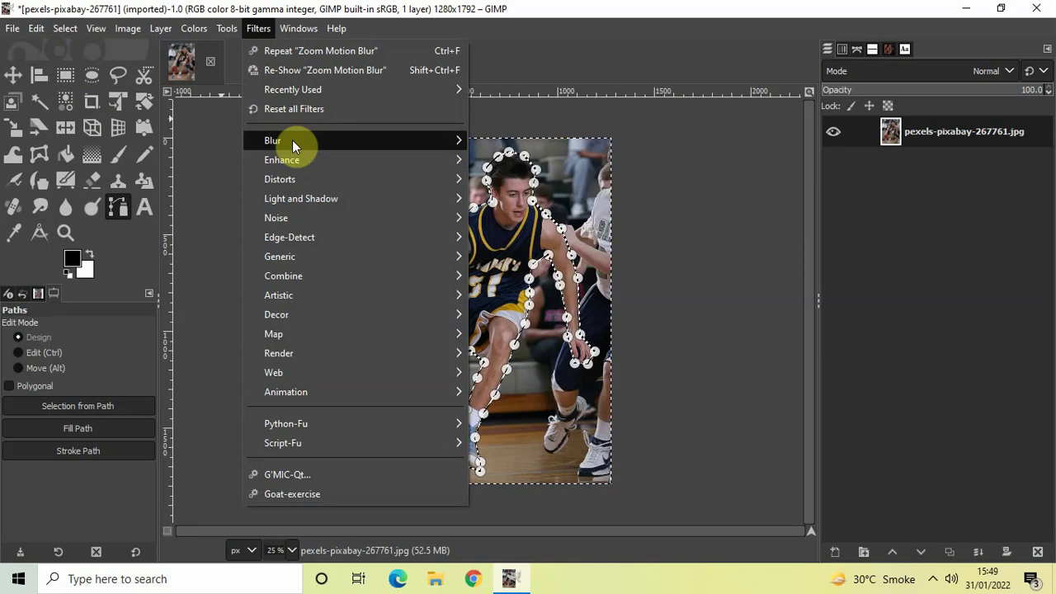
mouse_move(340, 145)
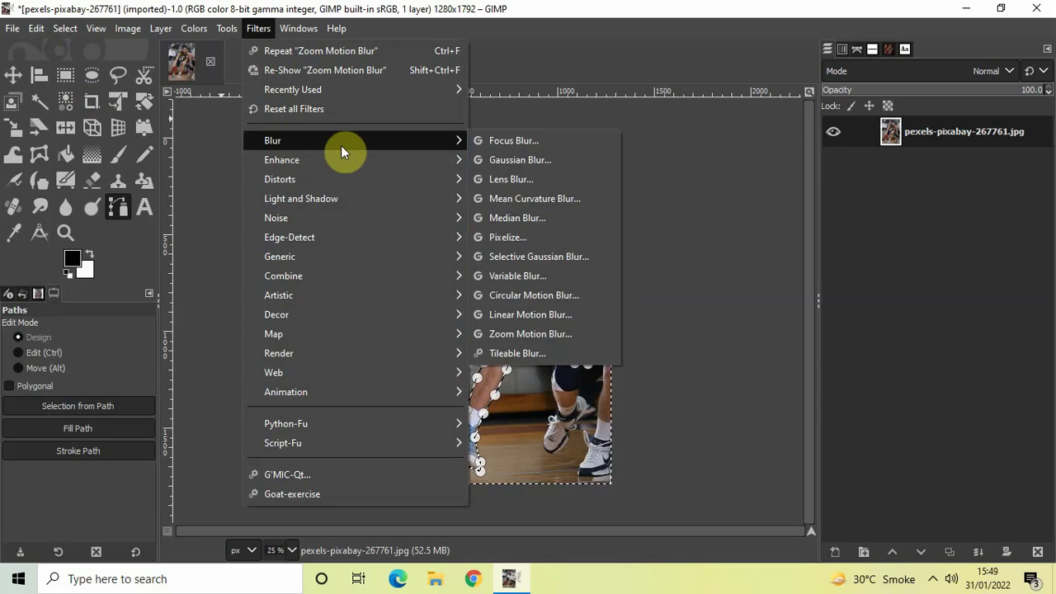
Open Zoom Motion Blur, previewing the background blur at the default 0.100 factor.
left_click(576, 334)
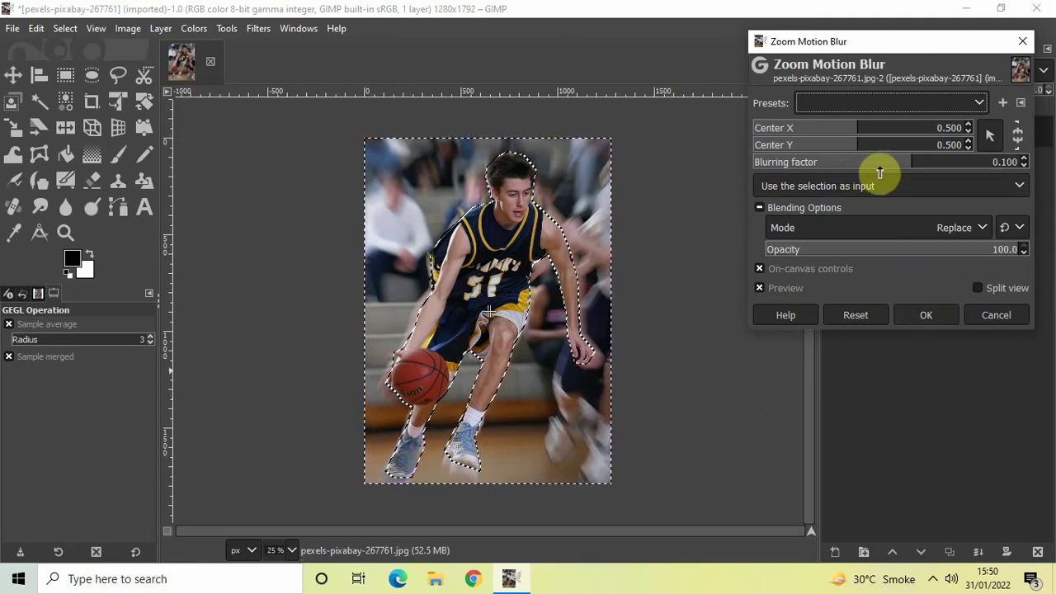
Change the Zoom Motion Blur blurring factor from 0.100 to 0.500.
left_click(1024, 158)
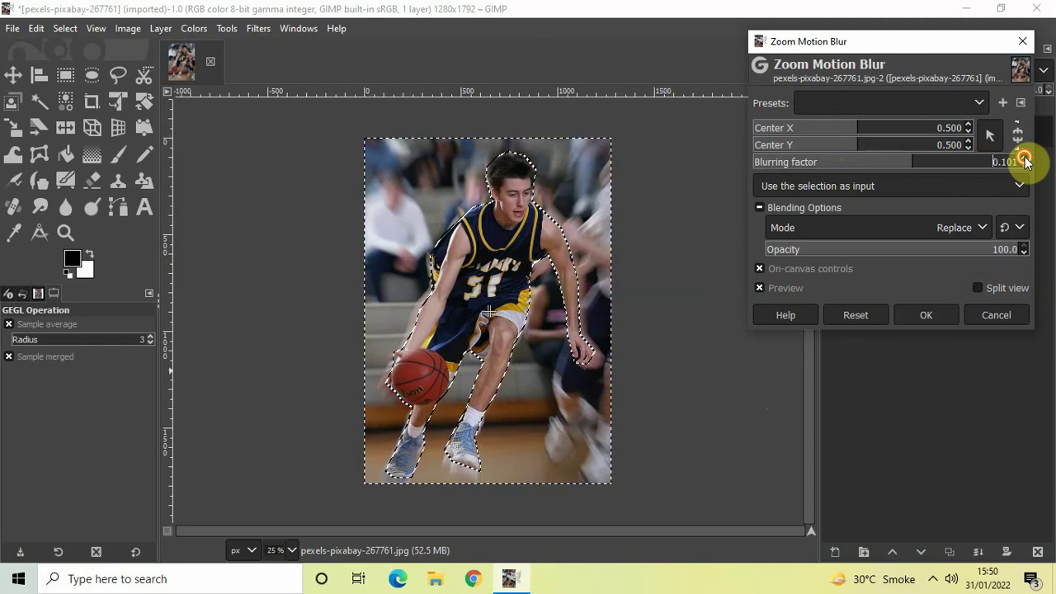
left_click(1023, 158)
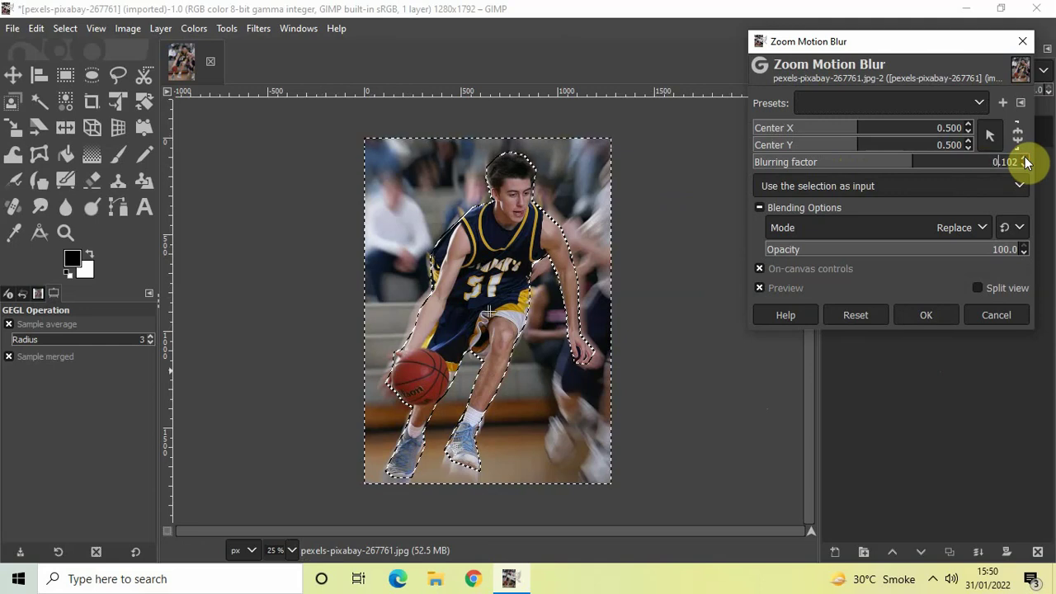
key("BackSpace")
key("BackSpace")
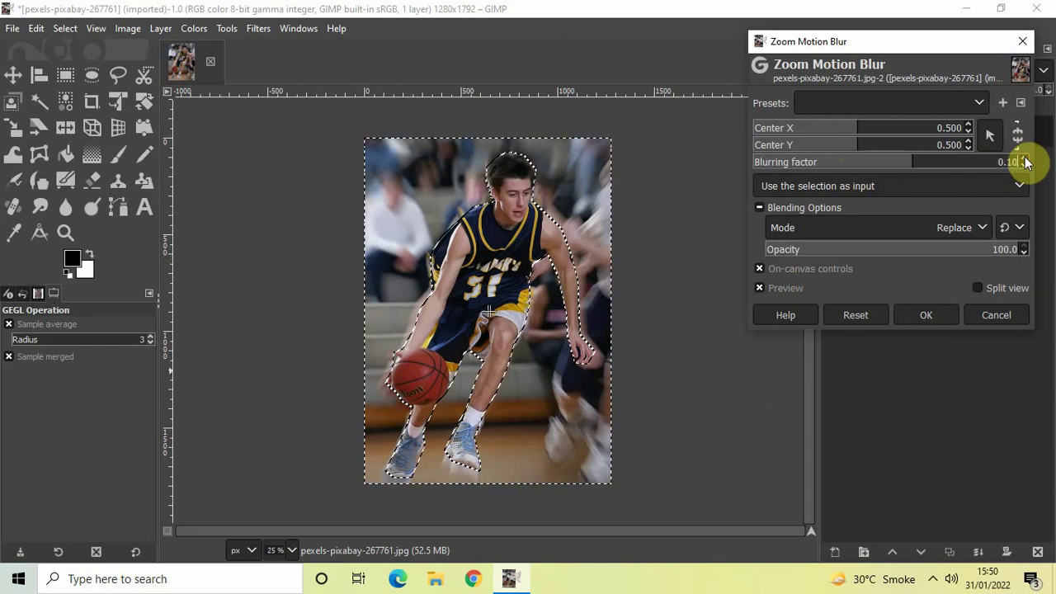
key("BackSpace")
type("500")
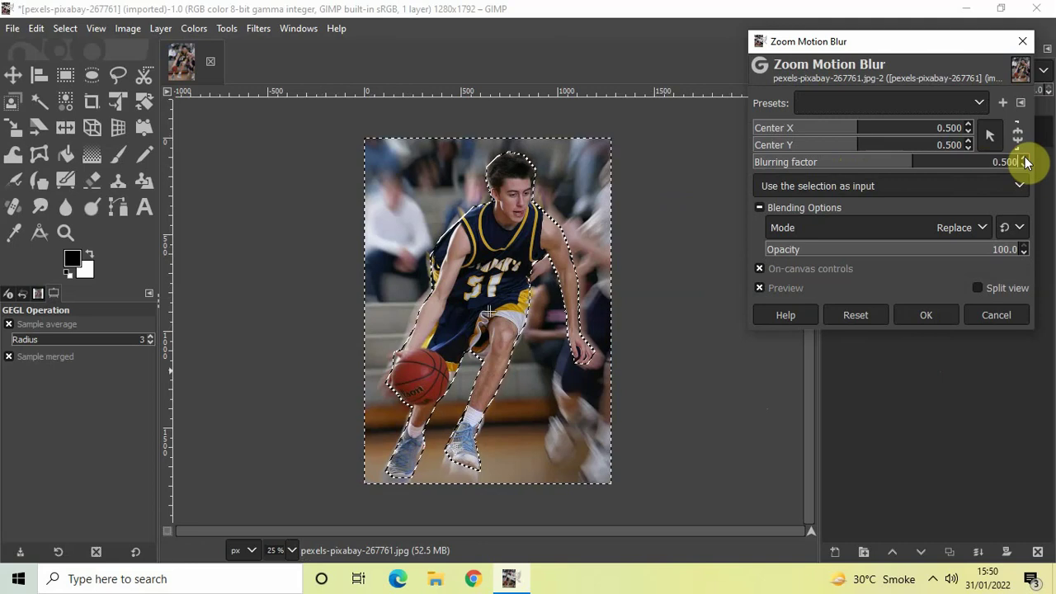
key("Return")
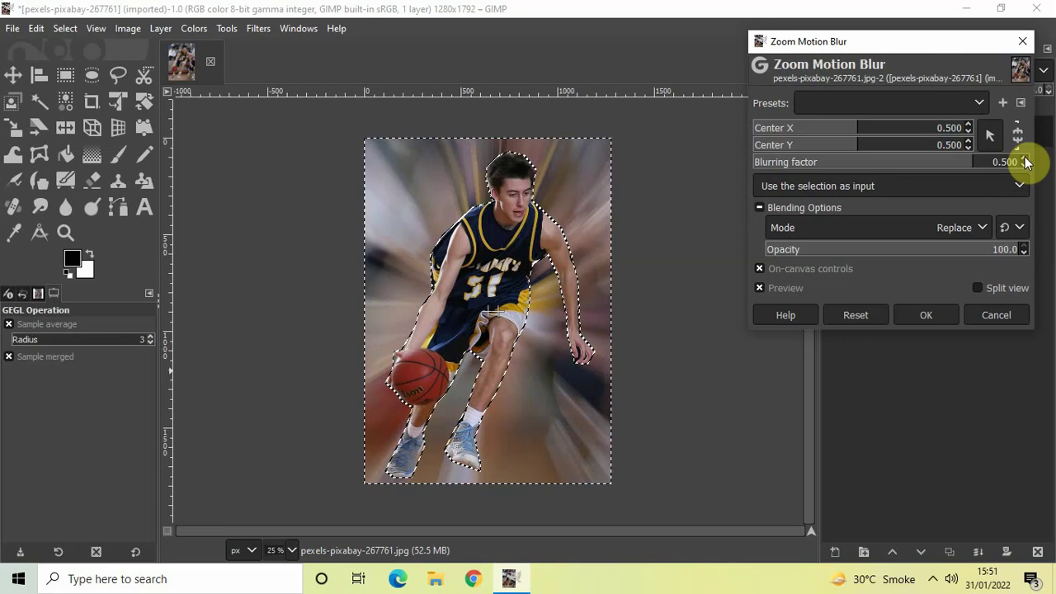
Apply the 0.500 zoom blur, deselect with Select > None, and zoom in to check the result.
left_click(925, 315)
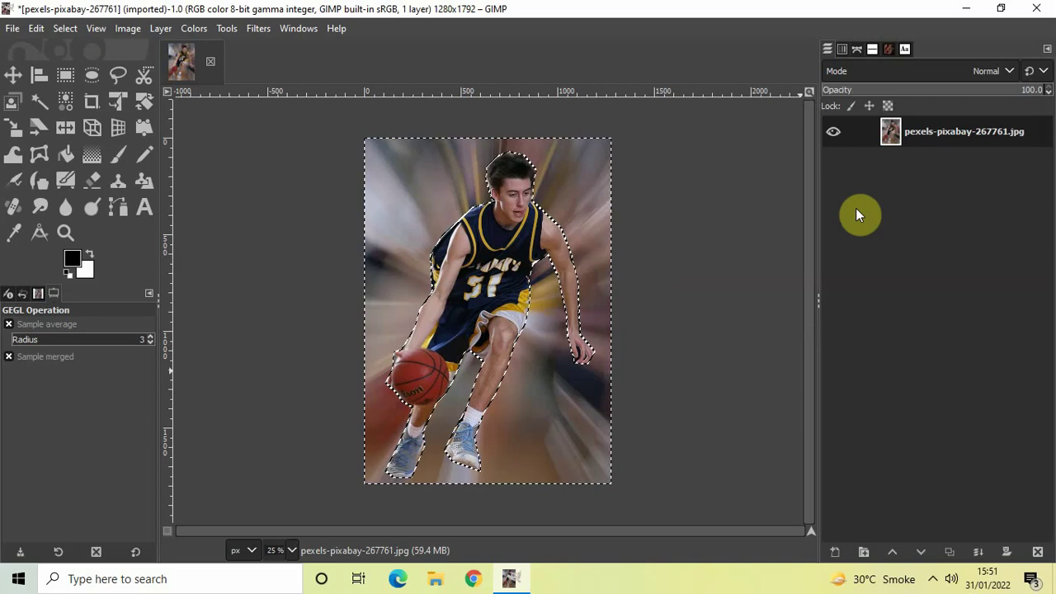
left_click(64, 30)
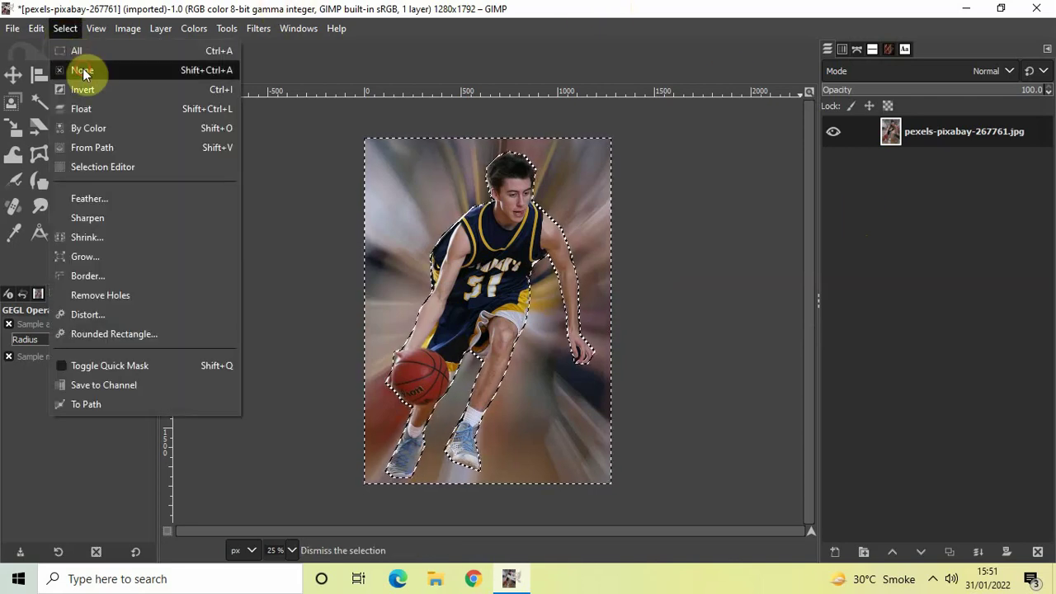
left_click(82, 73)
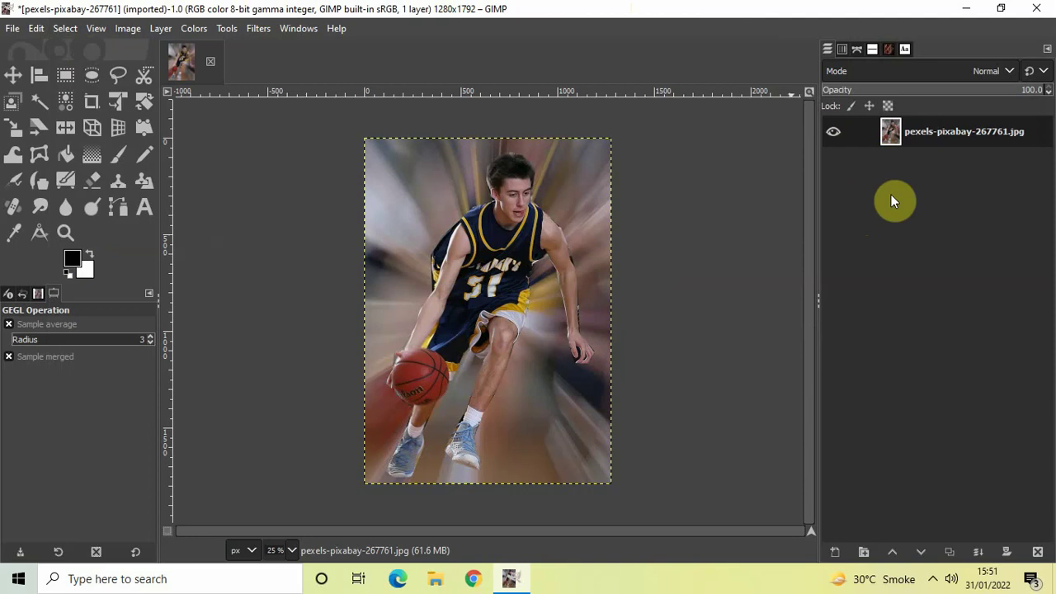
key("plus")
key("plus")
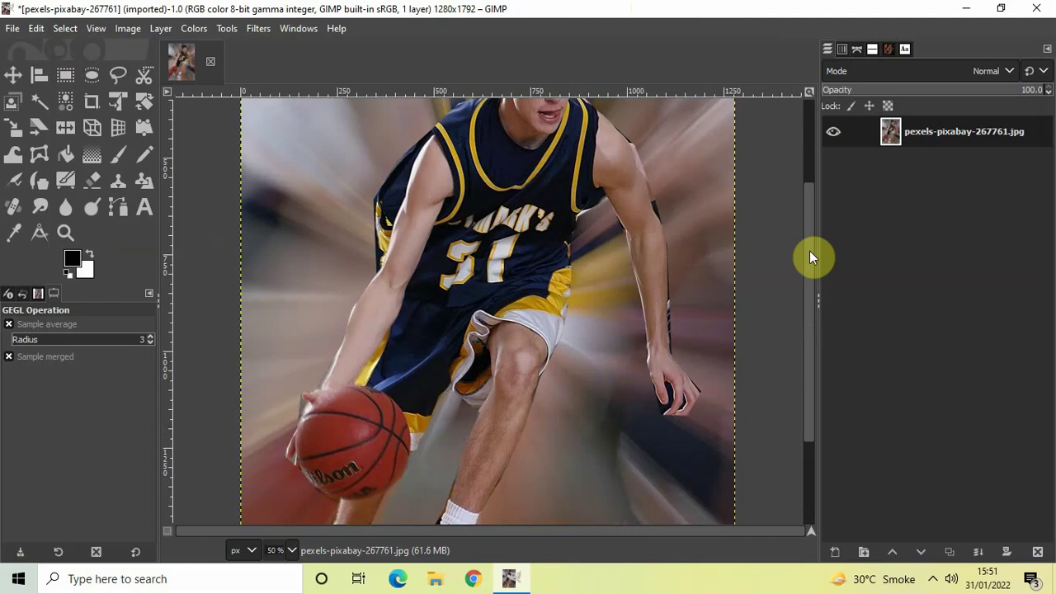
left_click_drag(809, 251, 807, 163)
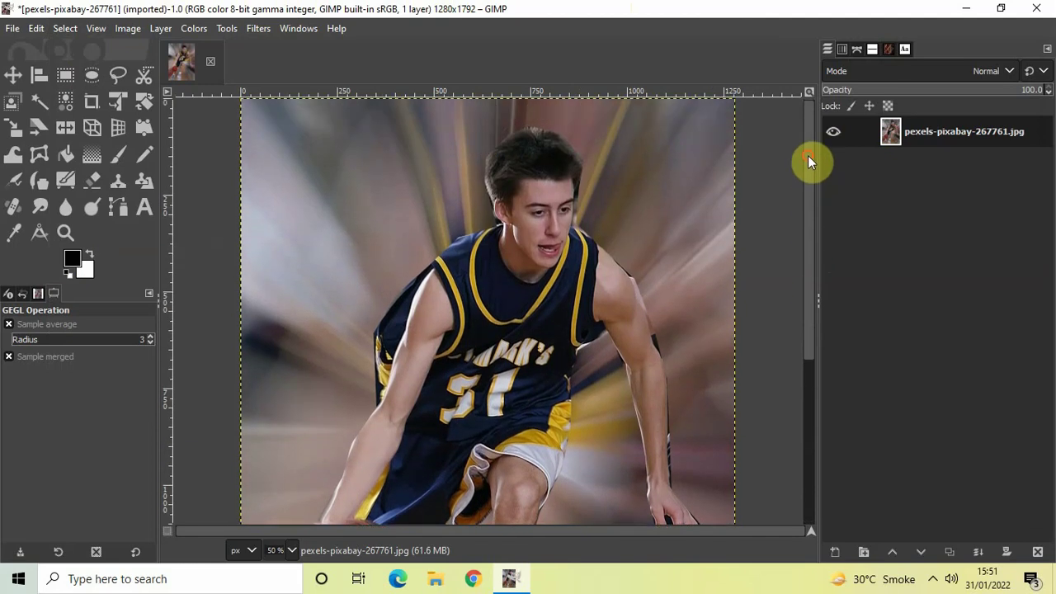